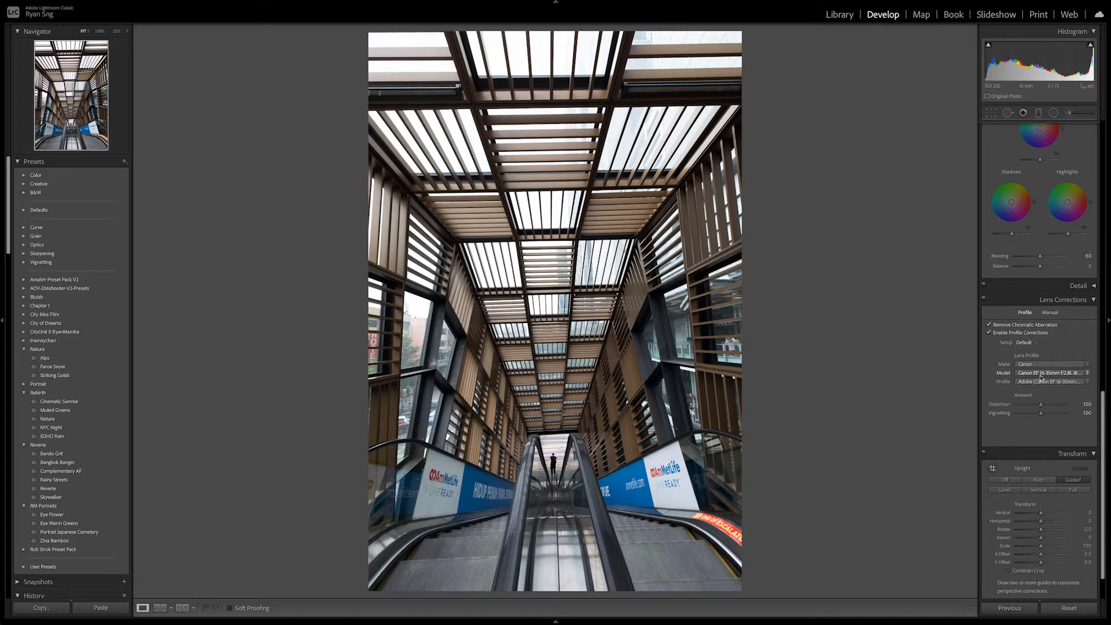
Compare the photo without and with the lens profile corrections, leaving them enabled.
{"action": "left_click", "coordinate": [1022, 334]}
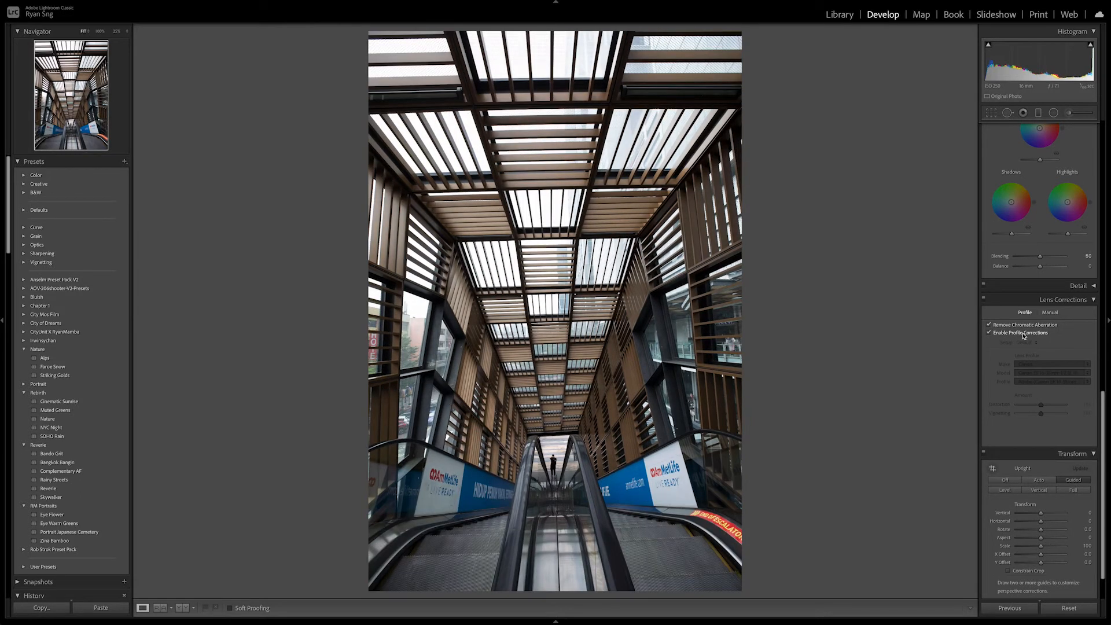
{"action": "left_click", "coordinate": [1022, 335]}
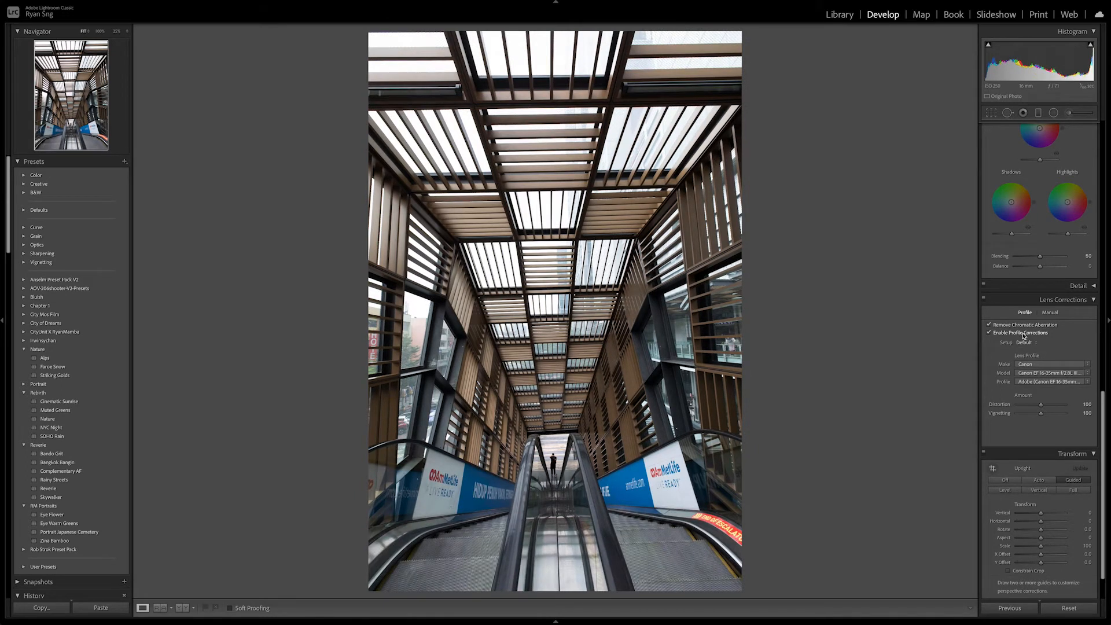
Straighten the perspective with Guided Upright, using horizontal guides along the near ceiling beam and the tunnel's far end plus a vertical guide down the centre.
{"action": "scroll", "coordinate": [1023, 347], "scroll_direction": "down", "scroll_amount": 2}
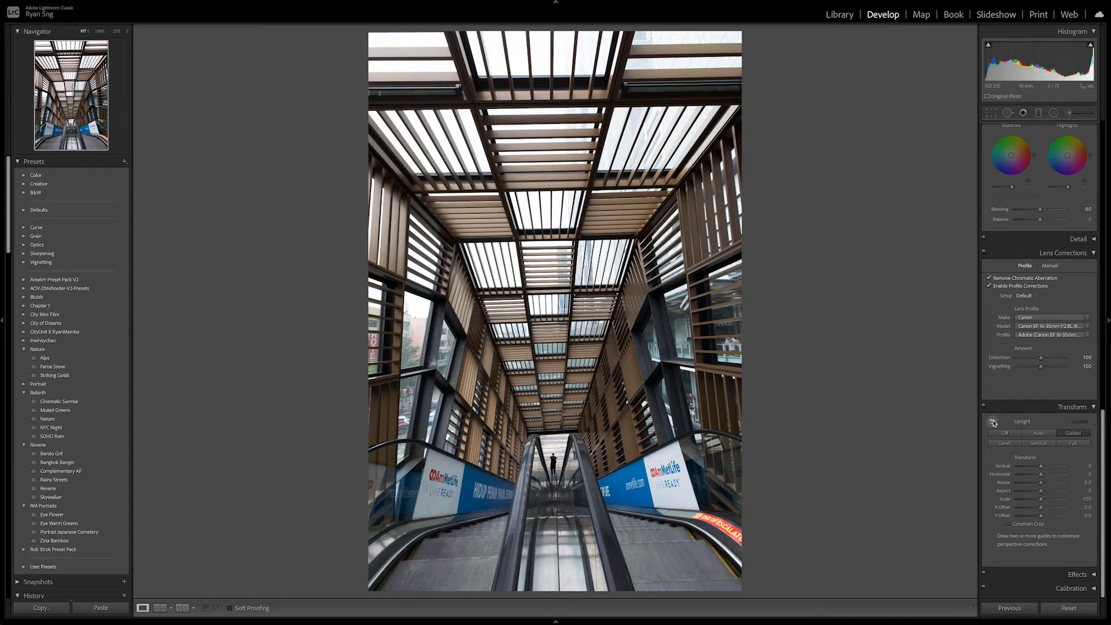
{"action": "left_click", "coordinate": [993, 422]}
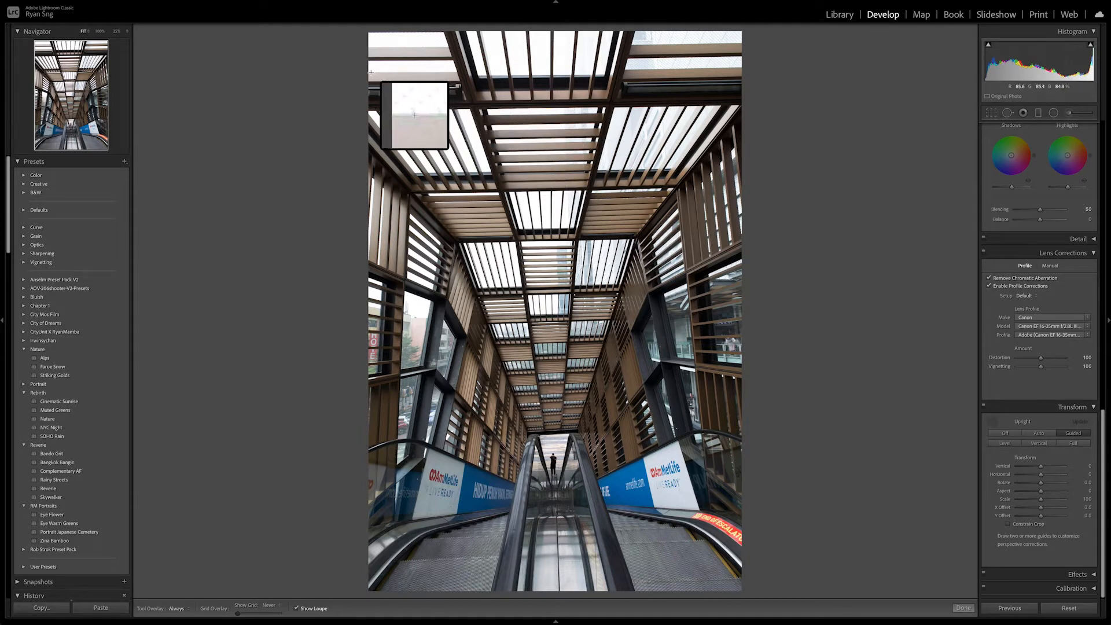
{"action": "left_click_drag", "start_coordinate": [371, 72], "coordinate": [723, 68]}
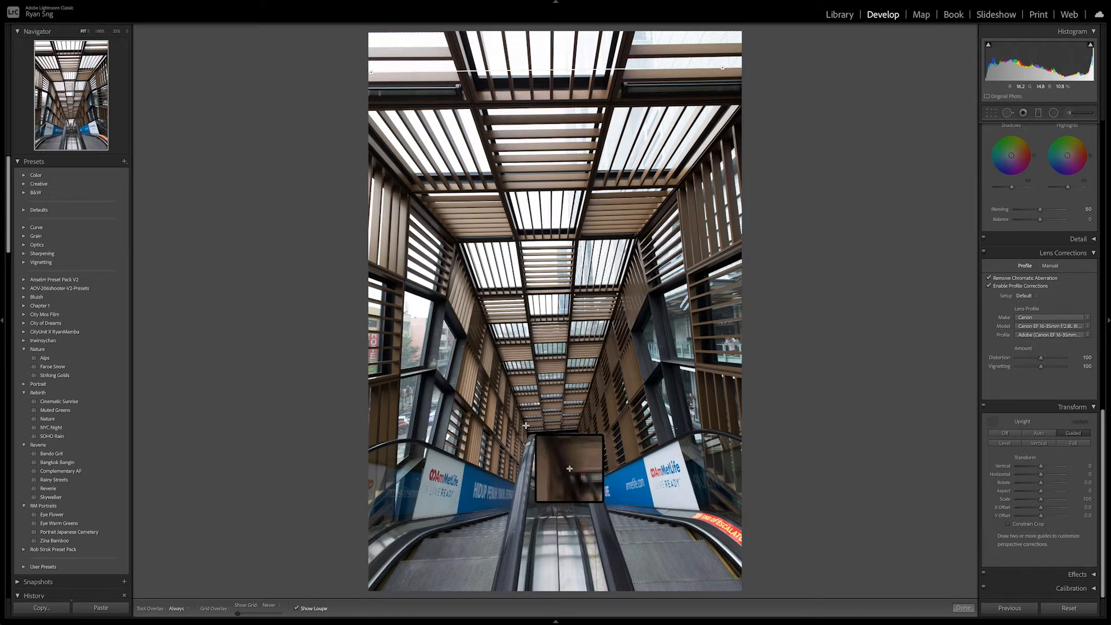
{"action": "left_click_drag", "start_coordinate": [526, 426], "coordinate": [574, 424]}
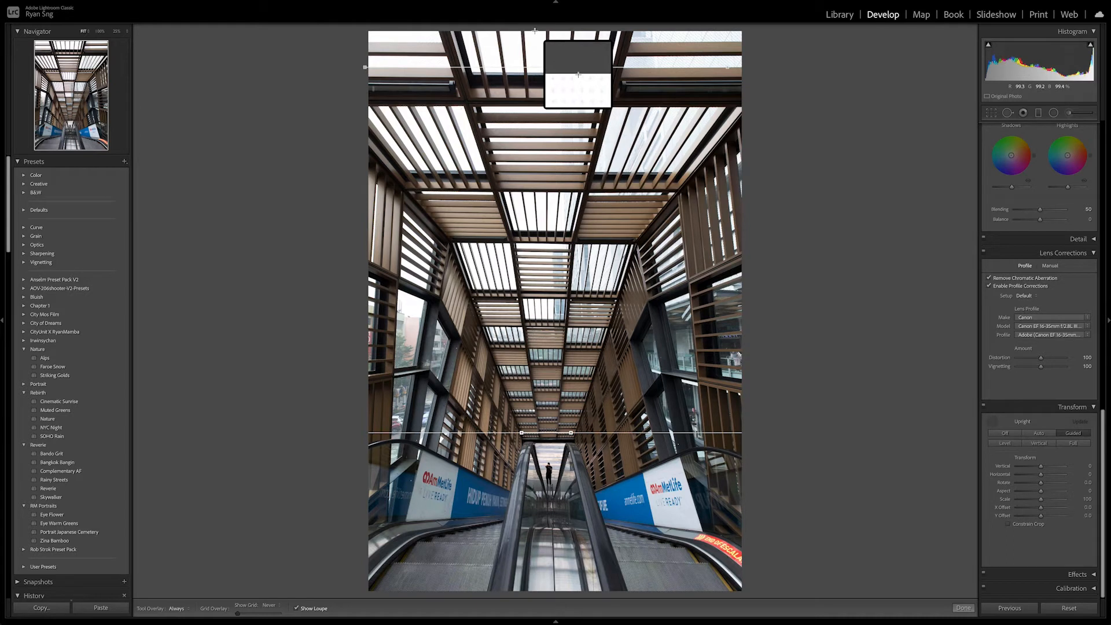
{"action": "mouse_move", "coordinate": [535, 30]}
{"action": "left_mouse_down"}
{"action": "mouse_move", "coordinate": [535, 596]}
{"action": "mouse_move", "coordinate": [554, 579]}
{"action": "left_mouse_up"}
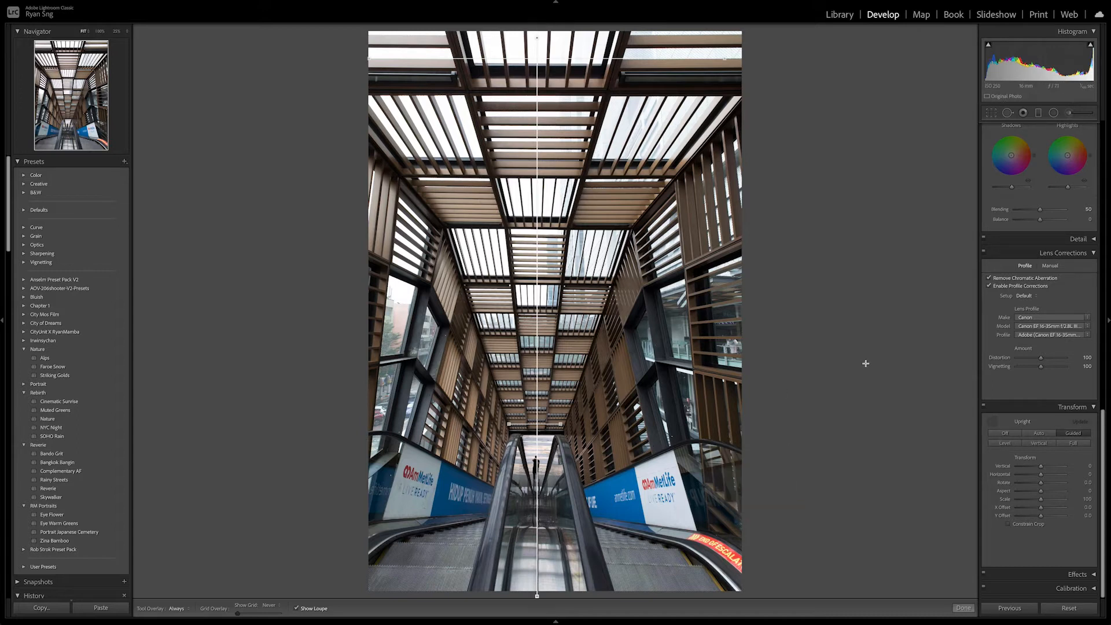
{"action": "left_click", "coordinate": [992, 421]}
Set the crop to a 4 x 5 / 8 x 10 aspect ratio and tighten the frame to centre the escalator.
{"action": "scroll", "coordinate": [1083, 391], "scroll_direction": "up", "scroll_amount": 20}
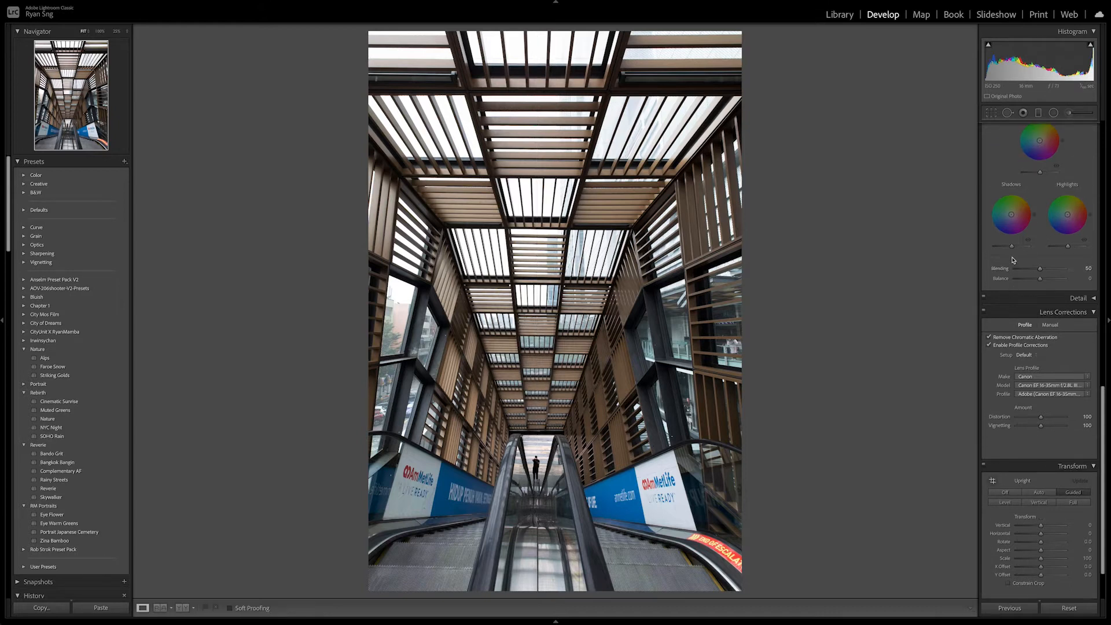
{"action": "left_click", "coordinate": [992, 112]}
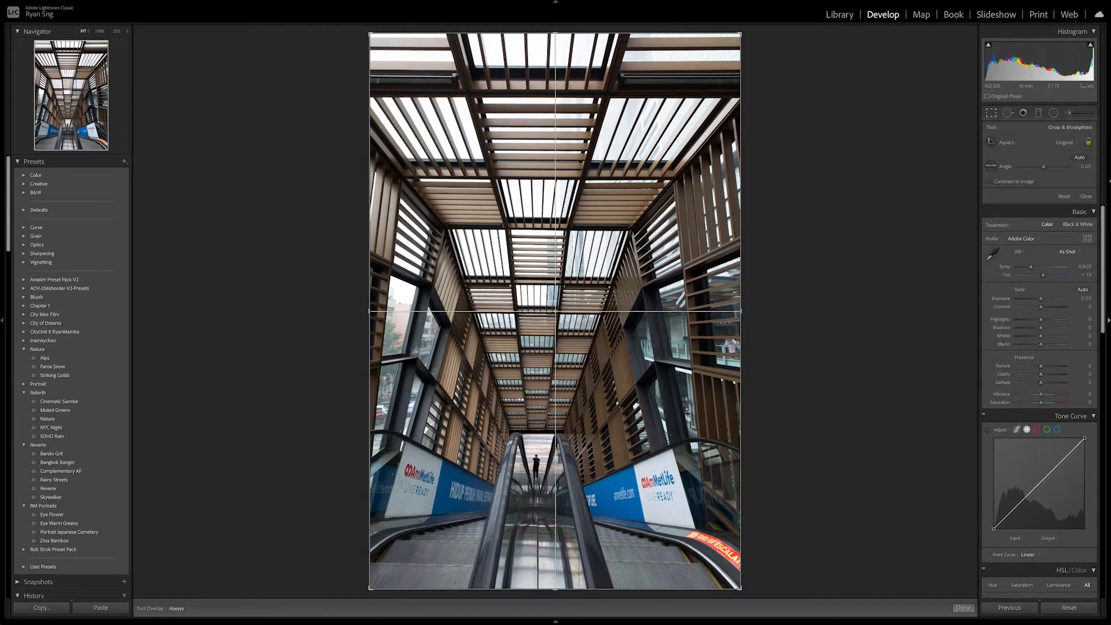
{"action": "left_click", "coordinate": [1079, 144]}
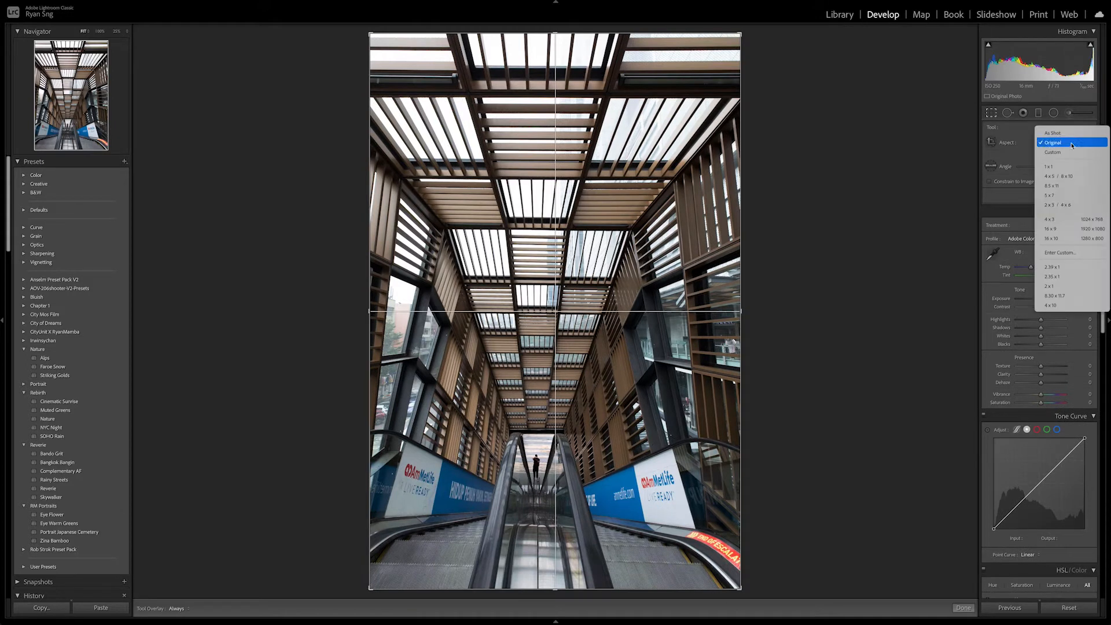
{"action": "left_click", "coordinate": [1064, 177]}
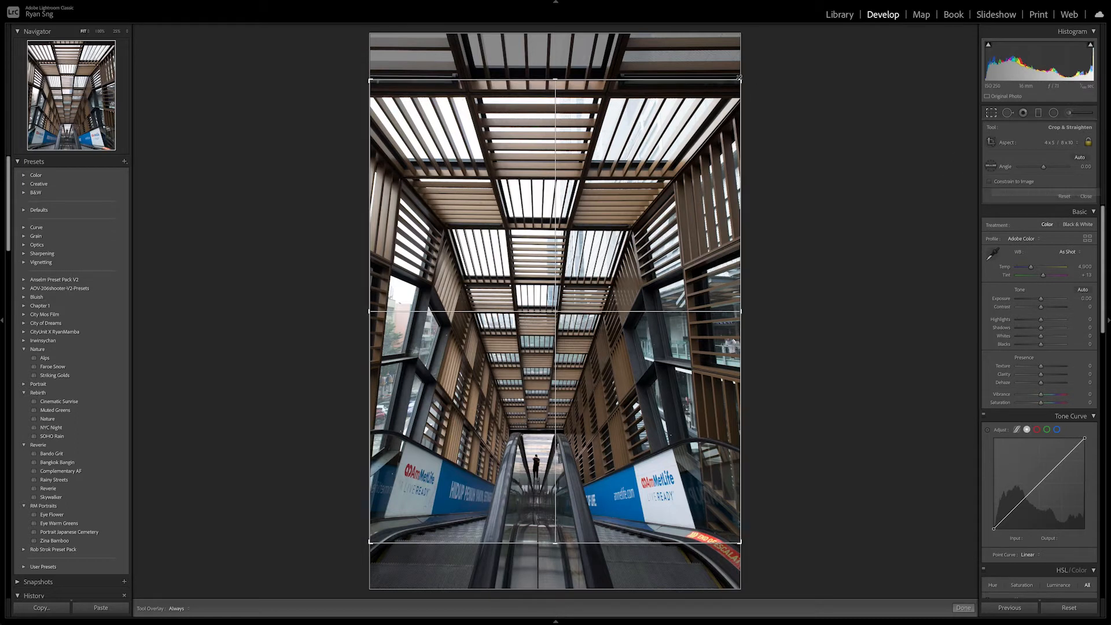
{"action": "left_click_drag", "start_coordinate": [740, 82], "coordinate": [722, 90]}
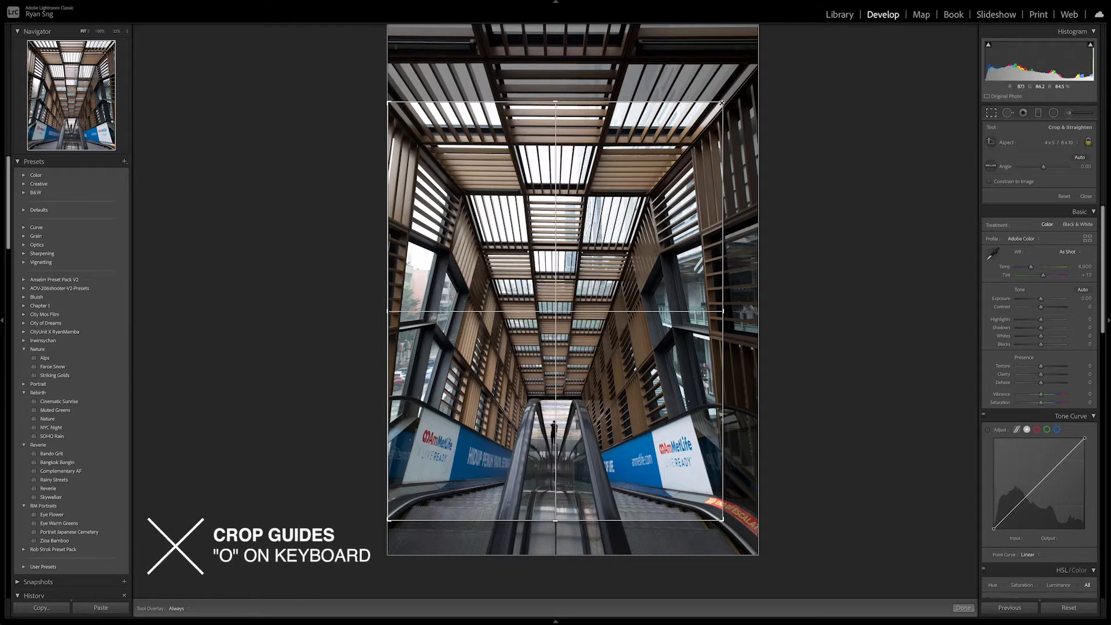
Cycle through the crop guide overlays, including thirds and the golden spiral, back to the centre cross.
{"action": "key", "text": "o"}
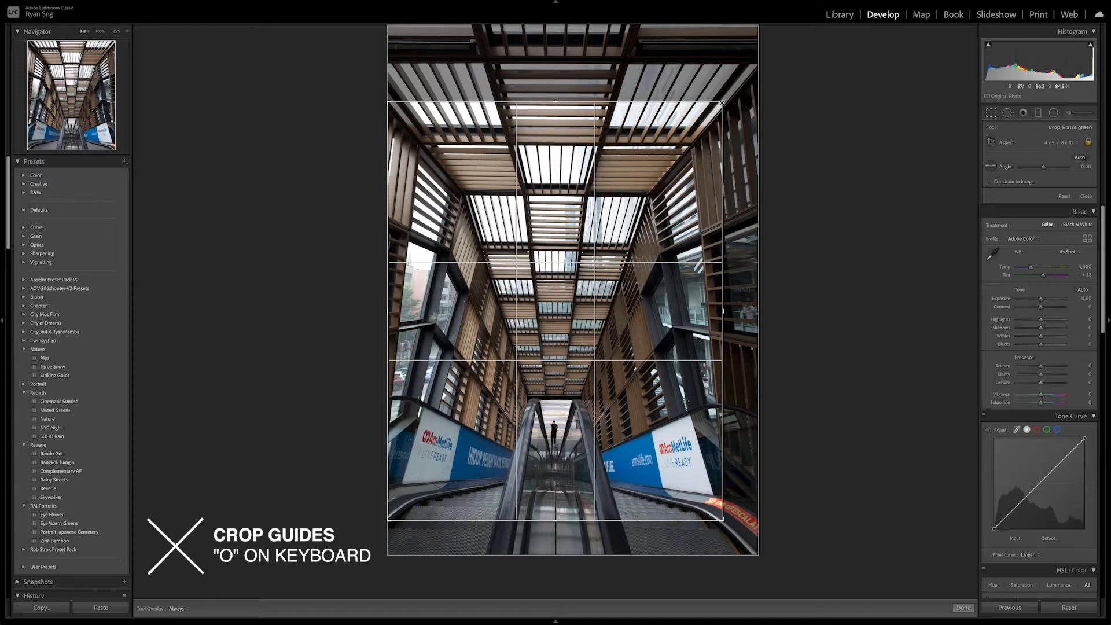
{"action": "key", "text": "o"}
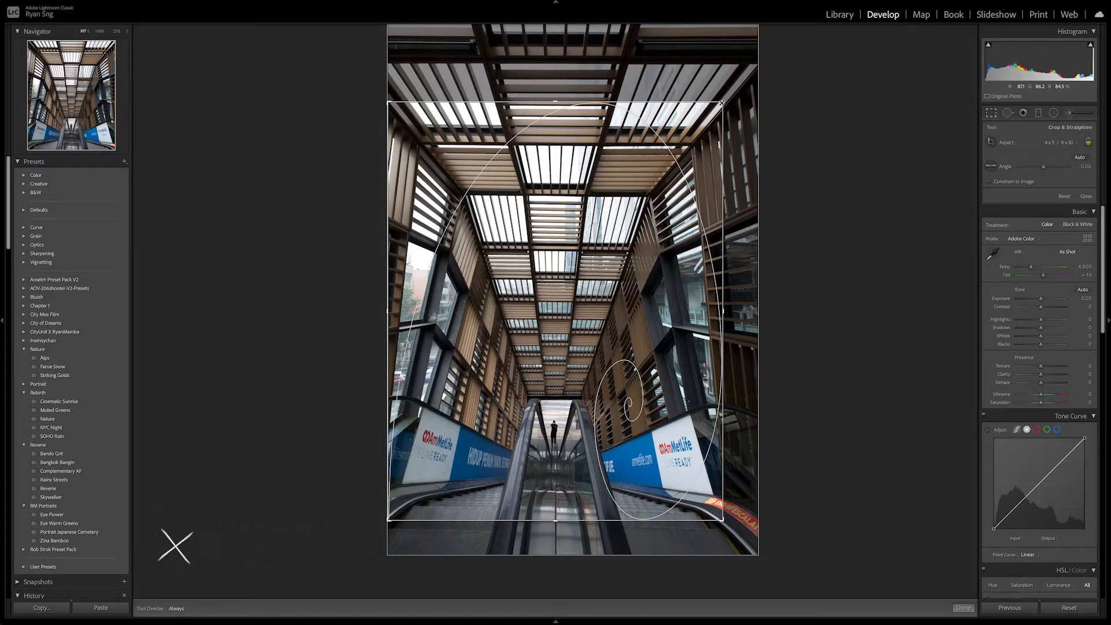
{"action": "key", "text": "o"}
{"action": "key", "text": "o"}
{"action": "key", "text": "o"}
{"action": "key", "text": "o"}
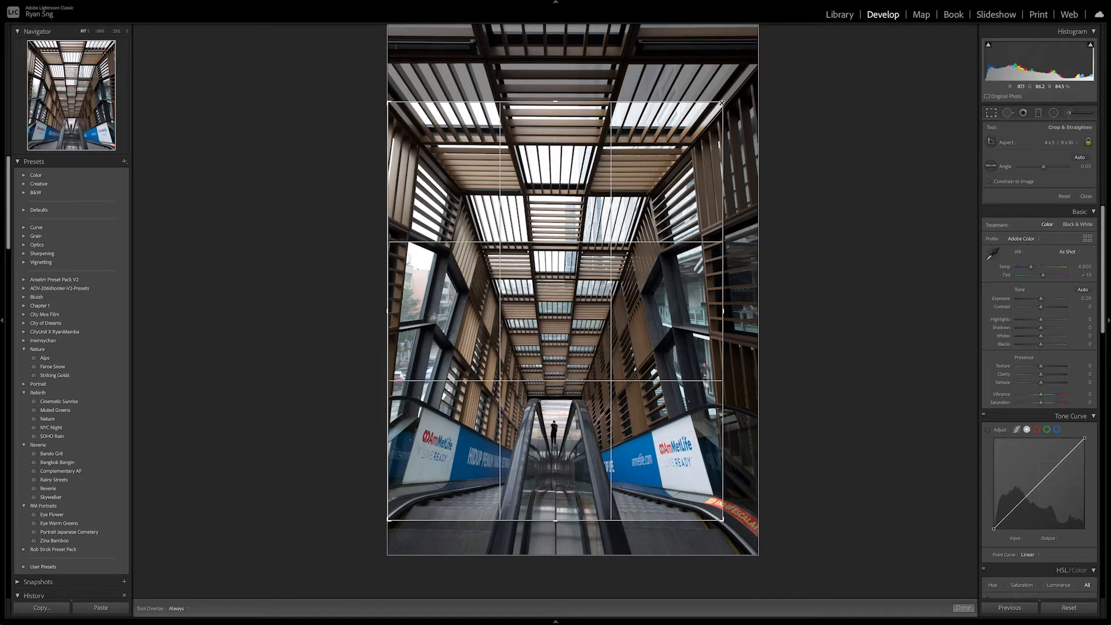
{"action": "key", "text": "o"}
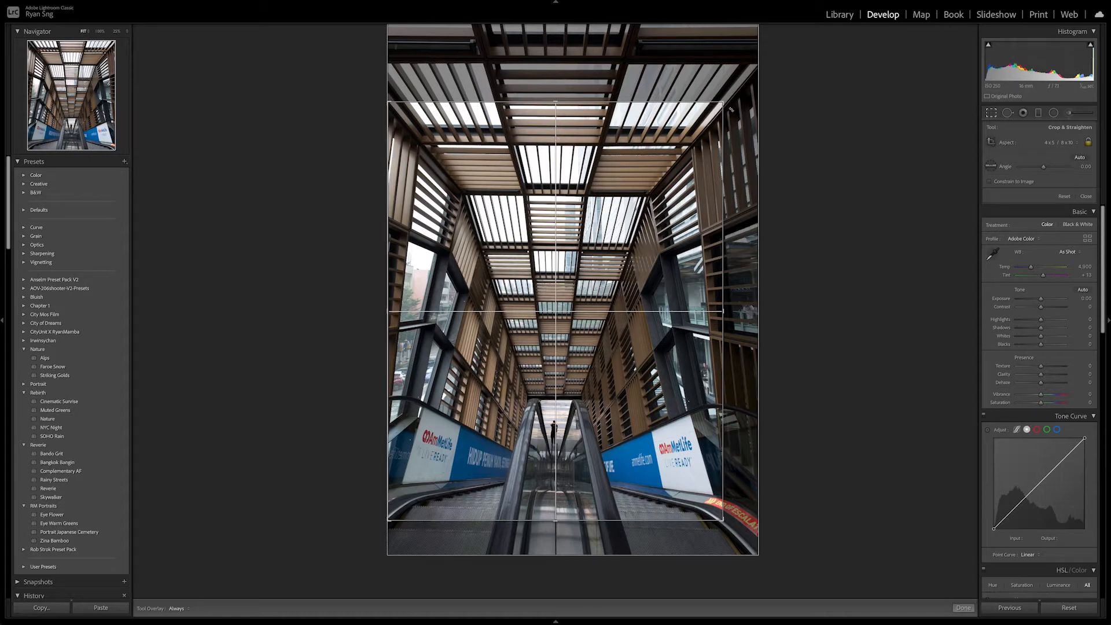
Fine-tune the upper corner of the crop frame and apply the crop.
{"action": "left_click_drag", "start_coordinate": [722, 105], "coordinate": [724, 105]}
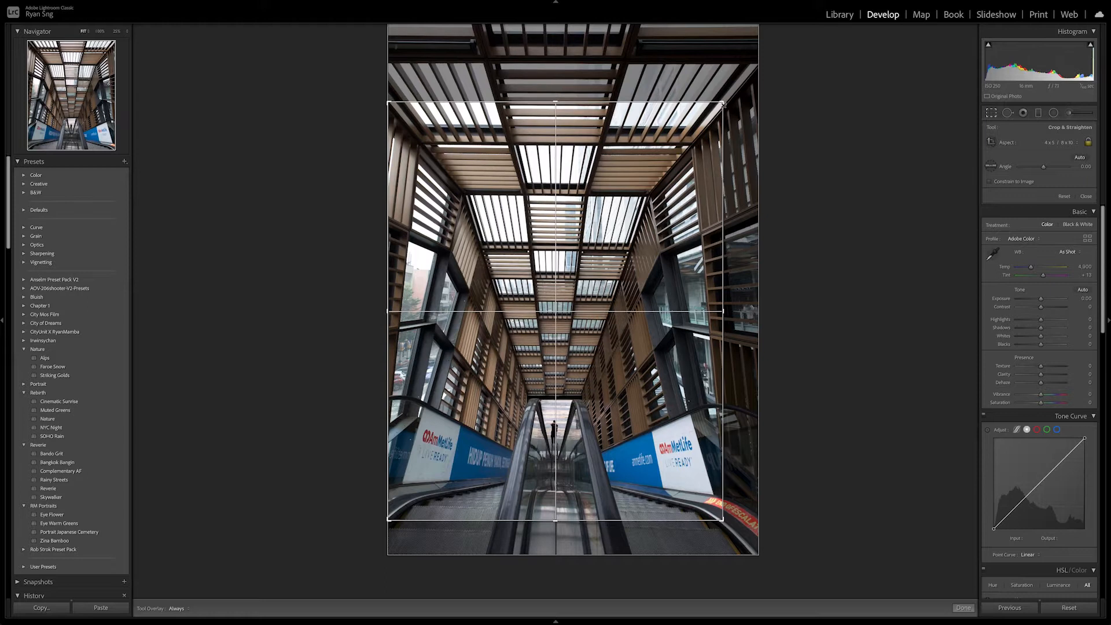
{"action": "key", "text": "Return"}
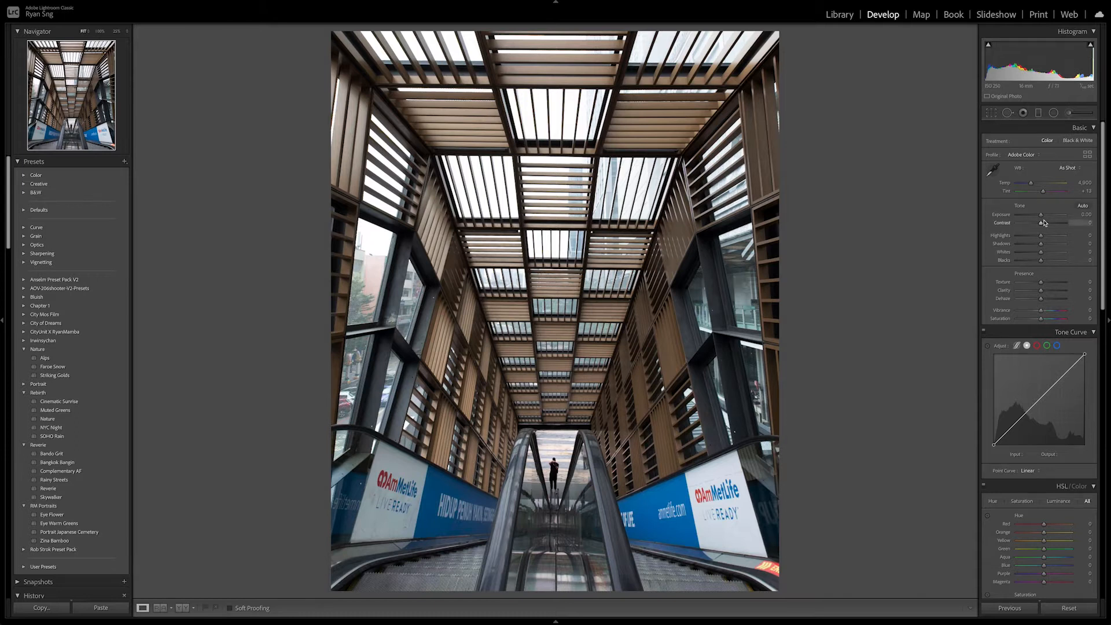
Adjust the tone with Contrast +24, Highlights -100, Shadows +37, Whites +32 and Blacks -18.
{"action": "left_click_drag", "start_coordinate": [1042, 223], "coordinate": [1048, 225]}
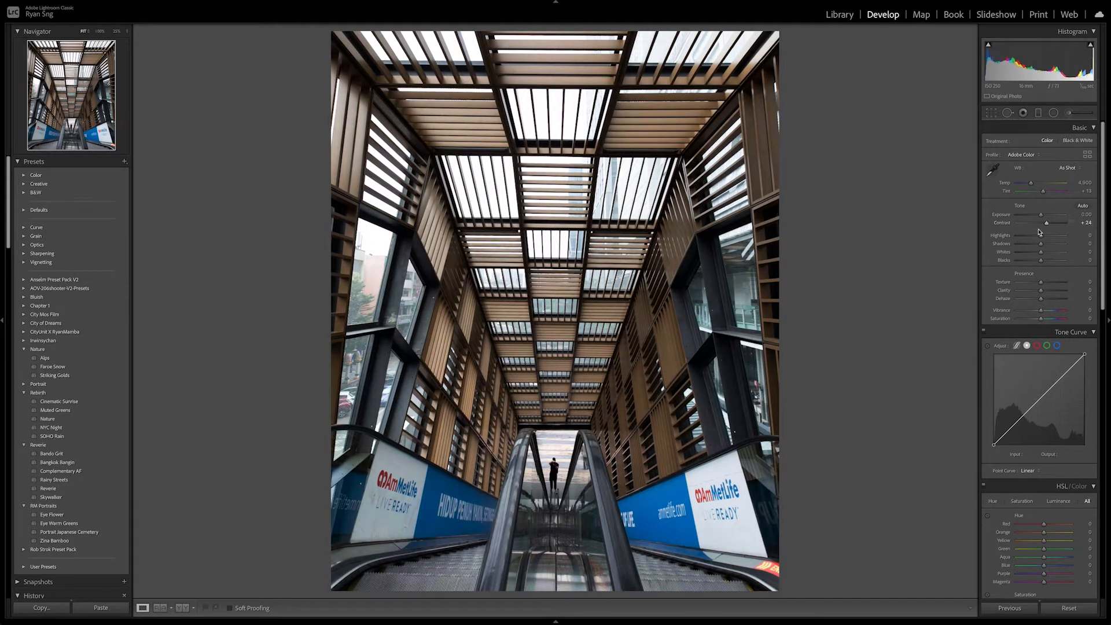
{"action": "left_click_drag", "start_coordinate": [1041, 236], "coordinate": [1016, 239]}
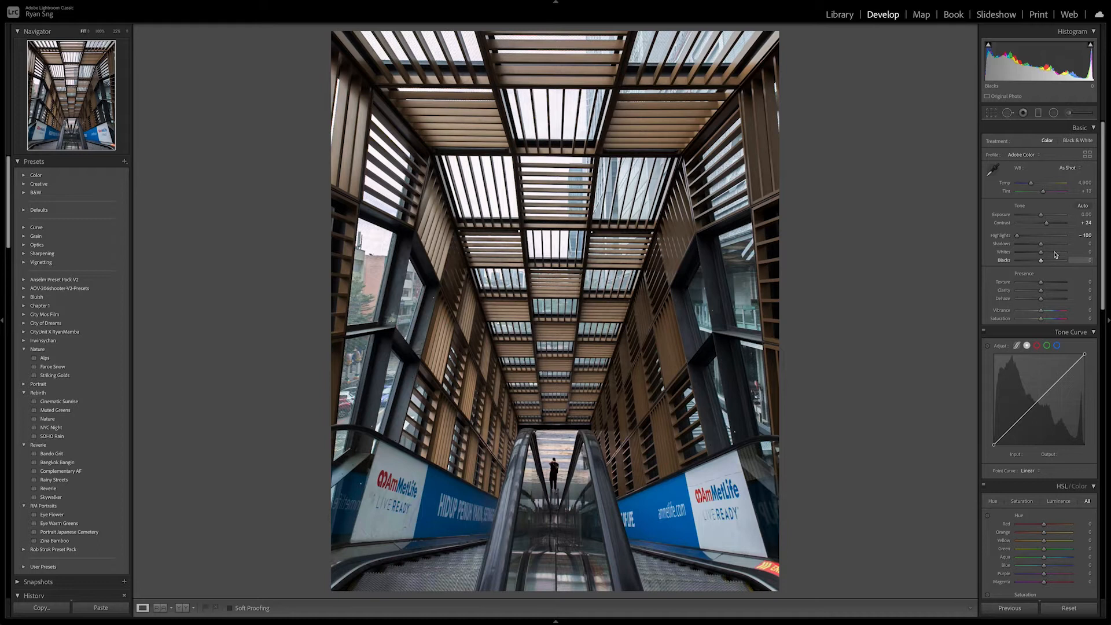
{"action": "left_click_drag", "start_coordinate": [1042, 245], "coordinate": [1035, 264]}
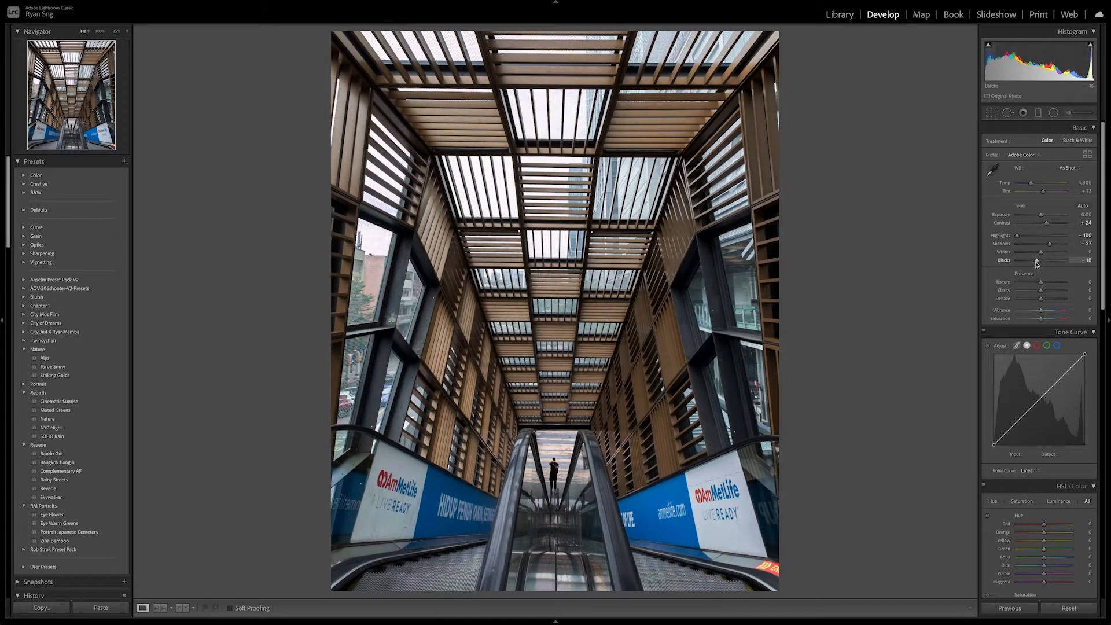
{"action": "left_click_drag", "start_coordinate": [1041, 254], "coordinate": [1049, 254]}
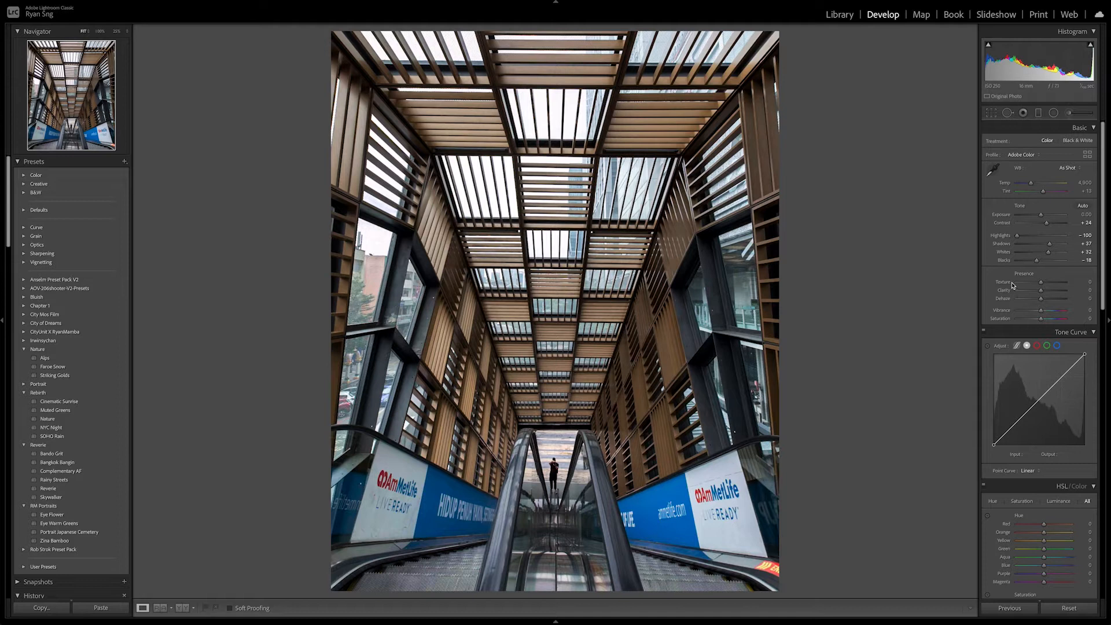
Set the Clarity to -10.
{"action": "scroll", "coordinate": [1013, 285], "scroll_direction": "down", "scroll_amount": 1}
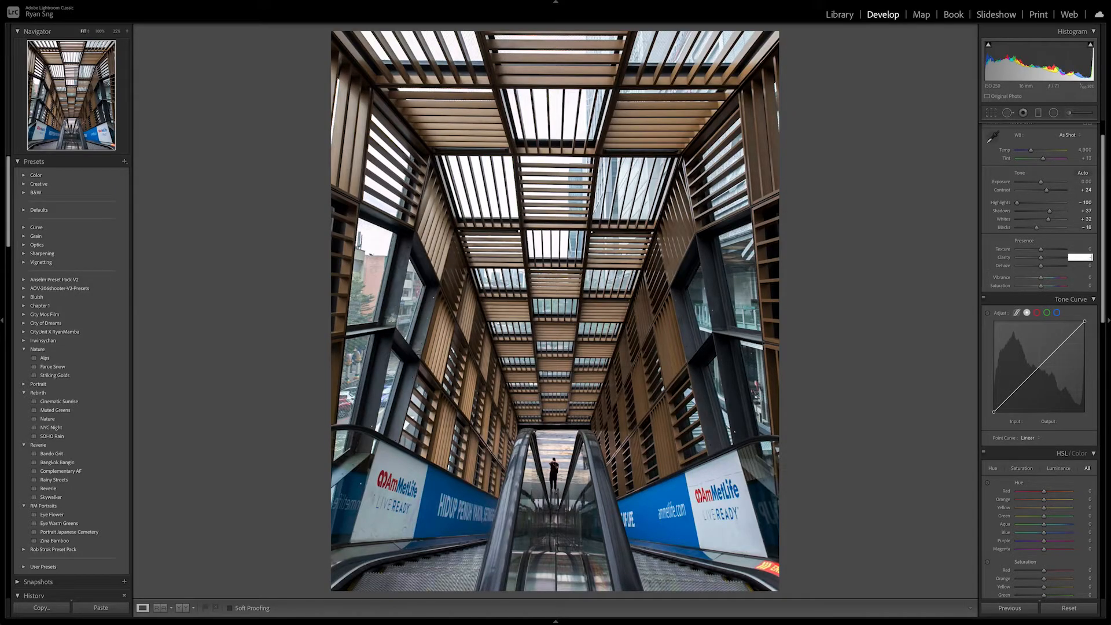
{"action": "type", "text": "10"}
{"action": "key", "text": "Return"}
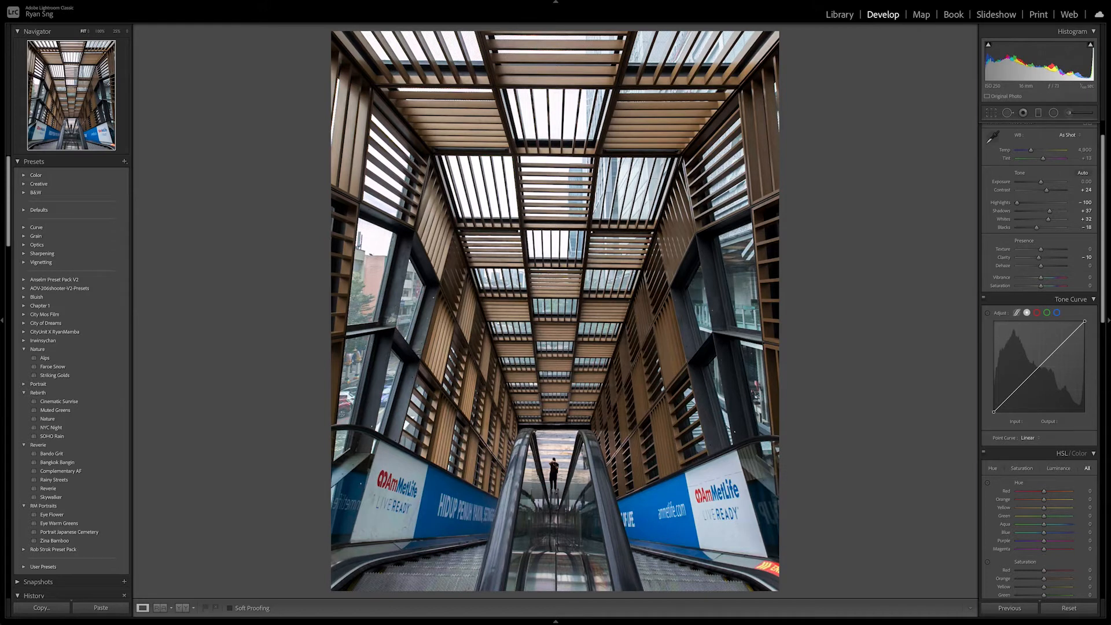
Try stronger positive Clarity at +41 and +56 for comparison, reset it, and restore Clarity to -10.
{"action": "double_click", "coordinate": [1004, 257]}
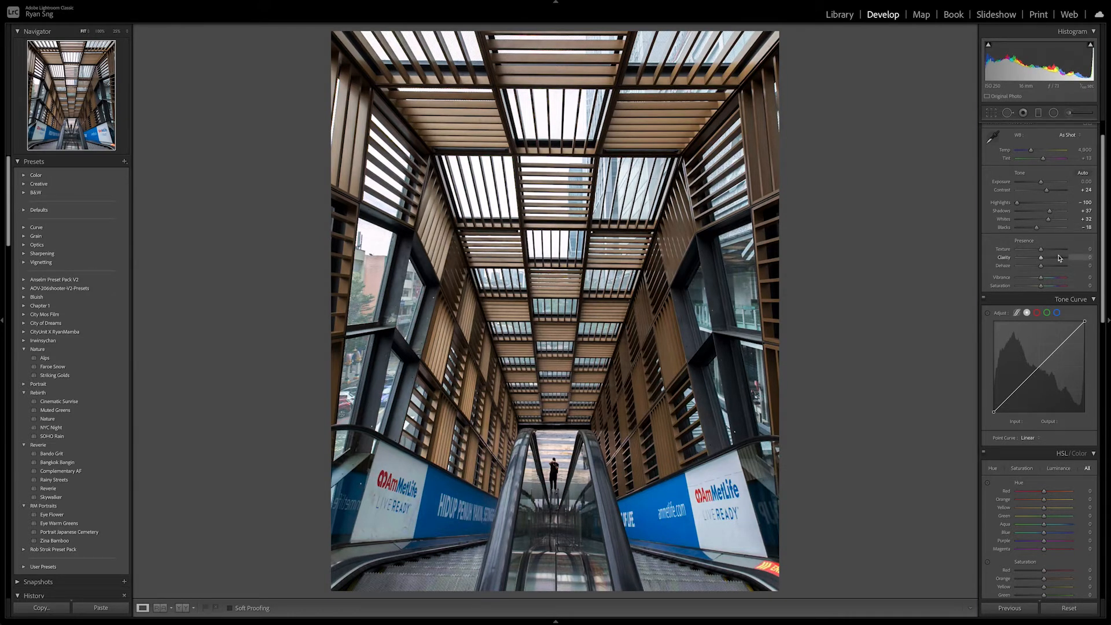
{"action": "left_click_drag", "start_coordinate": [1043, 261], "coordinate": [1053, 261]}
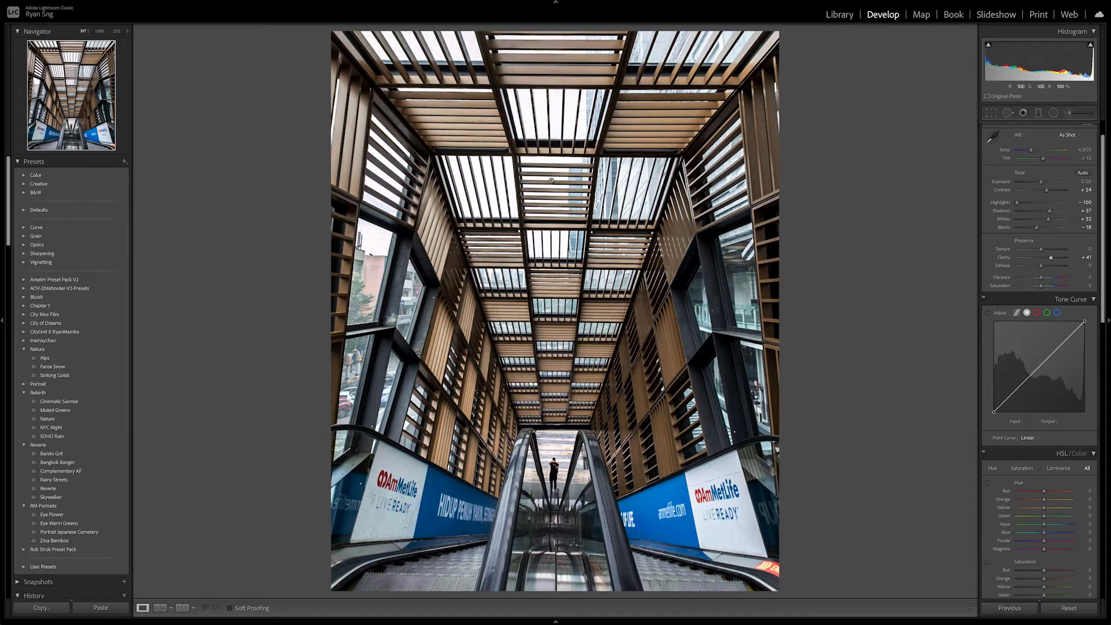
{"action": "left_click_drag", "start_coordinate": [1051, 258], "coordinate": [1056, 260]}
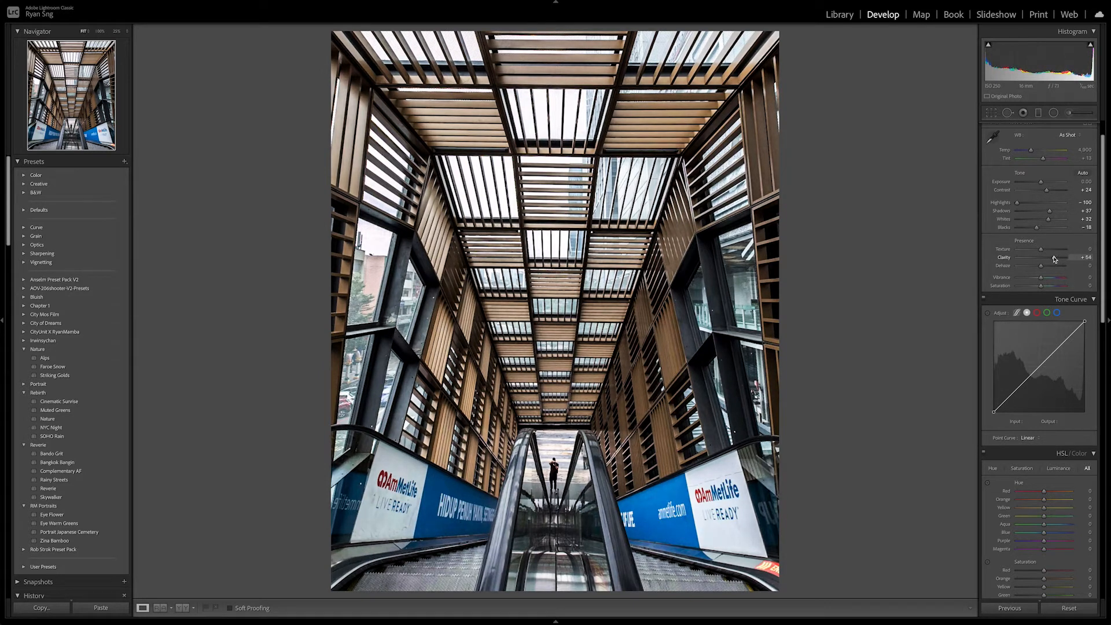
{"action": "double_click", "coordinate": [1003, 257]}
{"action": "left_click", "coordinate": [1079, 257]}
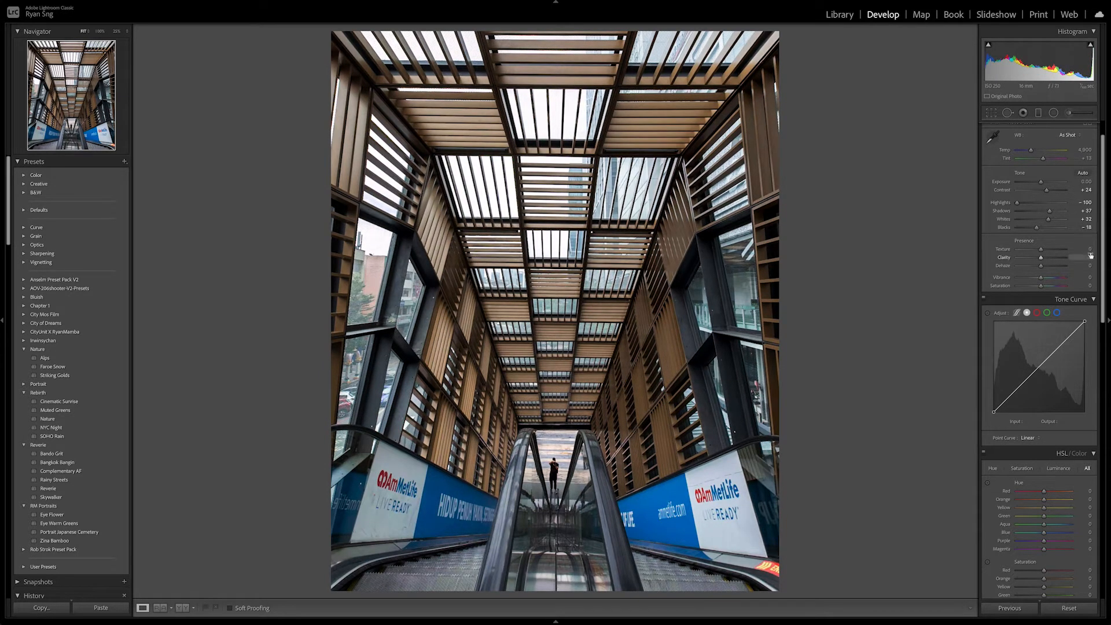
{"action": "key", "text": "Return"}
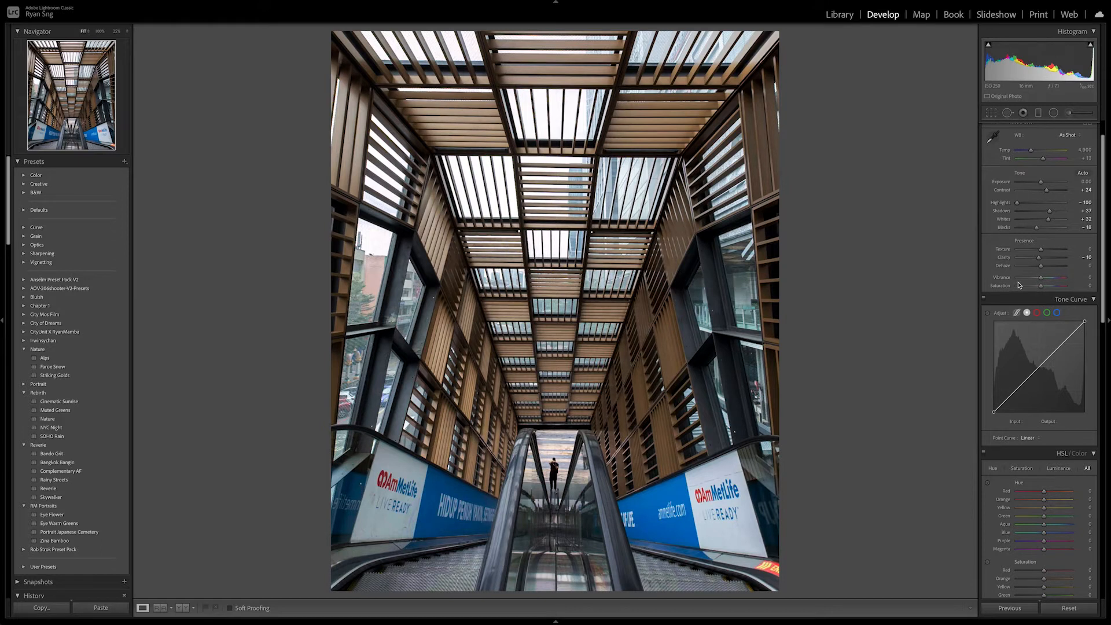
Examine the tone curve's black and white endpoints alongside the basic tone adjustments.
{"action": "scroll", "coordinate": [1018, 284], "scroll_direction": "down", "scroll_amount": 2}
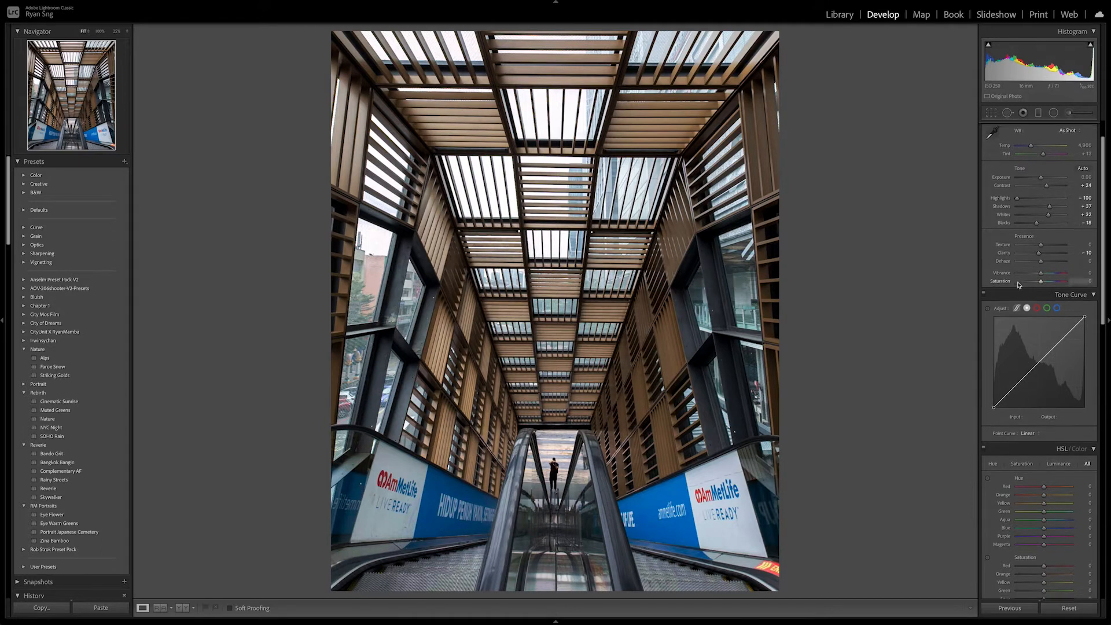
{"action": "scroll", "coordinate": [1028, 300], "scroll_direction": "down", "scroll_amount": 2}
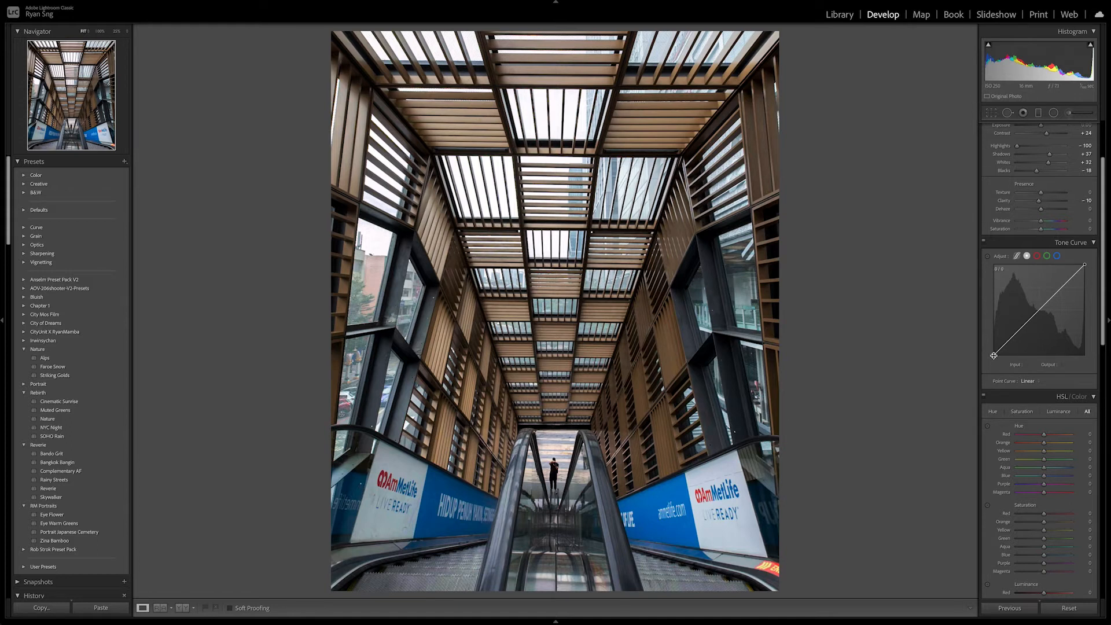
{"action": "mouse_move", "coordinate": [1084, 264]}
{"action": "left_mouse_down"}
{"action": "mouse_move", "coordinate": [1062, 276]}
{"action": "mouse_move", "coordinate": [1069, 284]}
{"action": "mouse_move", "coordinate": [1086, 263]}
{"action": "left_mouse_up"}
{"action": "scroll", "coordinate": [1087, 269], "scroll_direction": "up", "scroll_amount": 2}
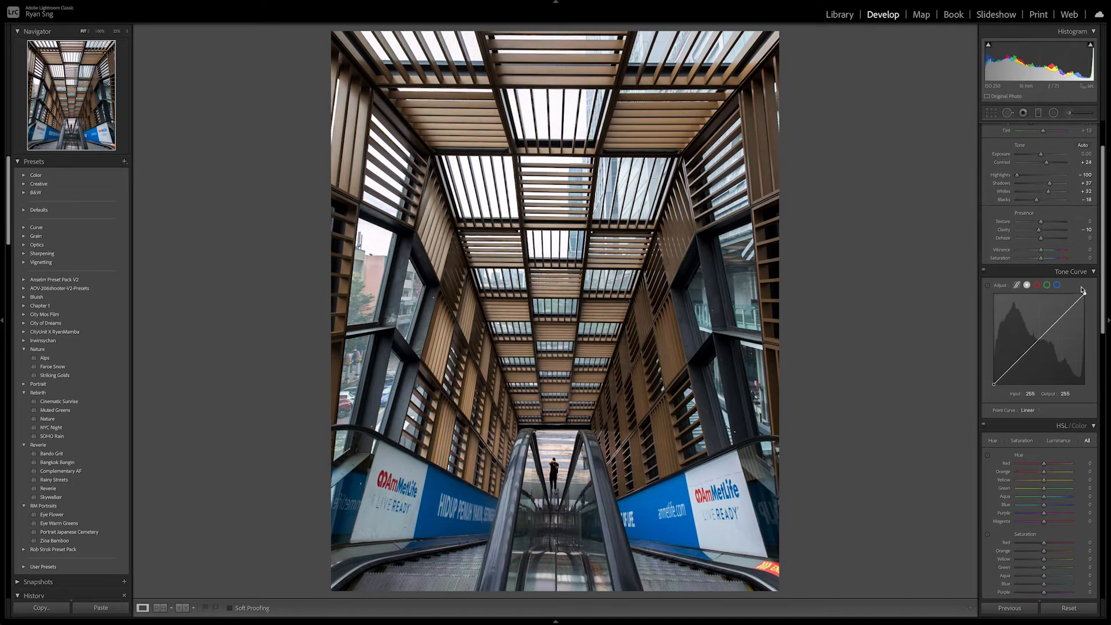
{"action": "scroll", "coordinate": [1077, 287], "scroll_direction": "up", "scroll_amount": 3}
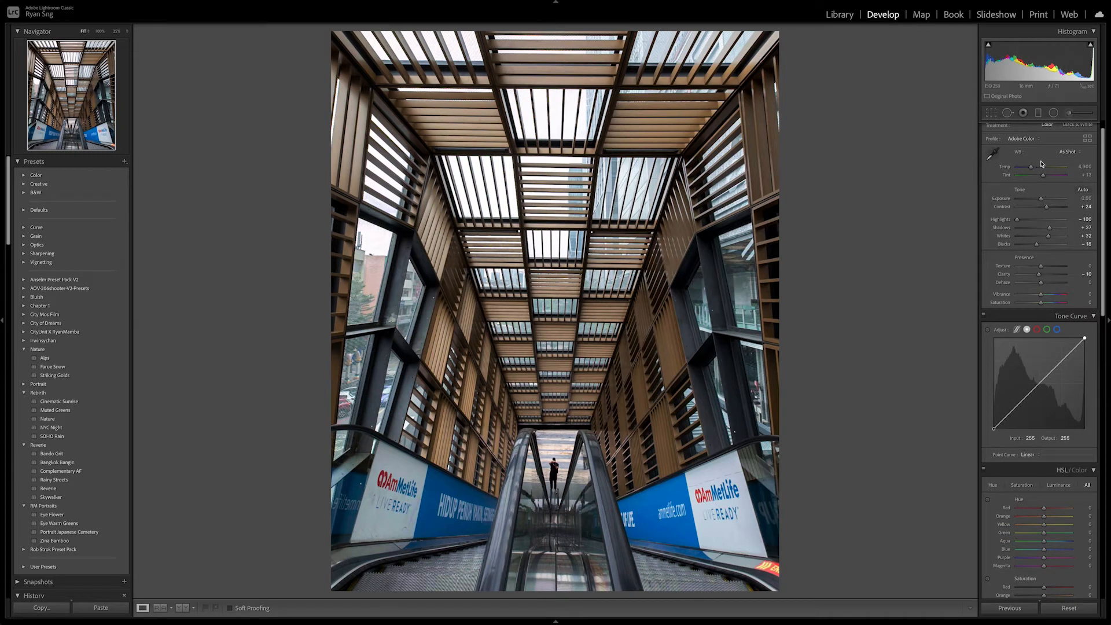
{"action": "scroll", "coordinate": [1019, 231], "scroll_direction": "up", "scroll_amount": 1}
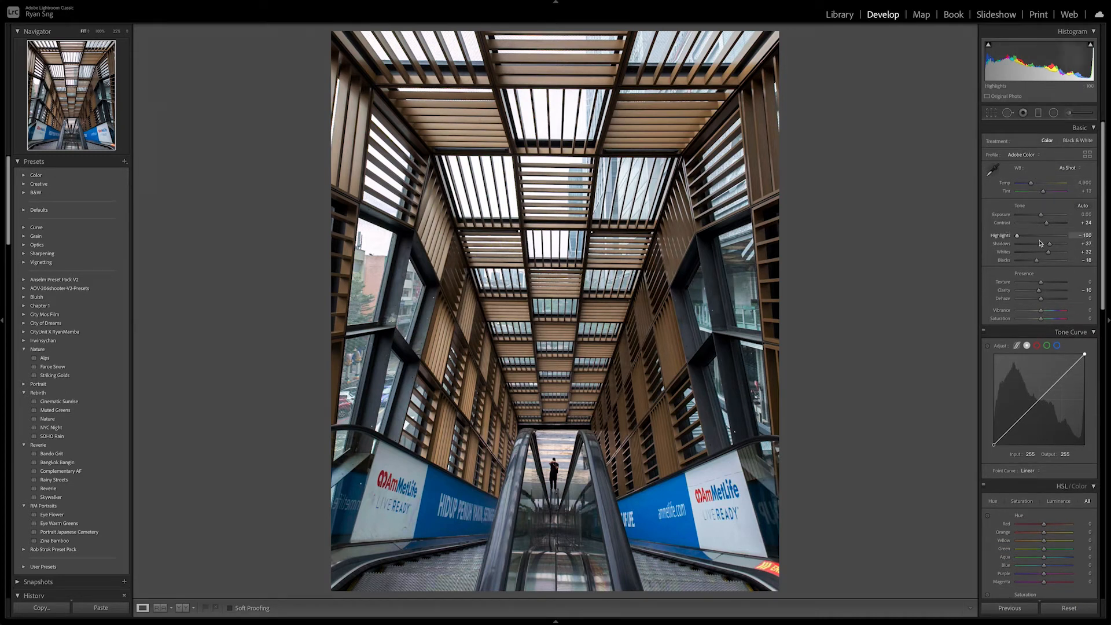
{"action": "scroll", "coordinate": [1057, 292], "scroll_direction": "down", "scroll_amount": 4}
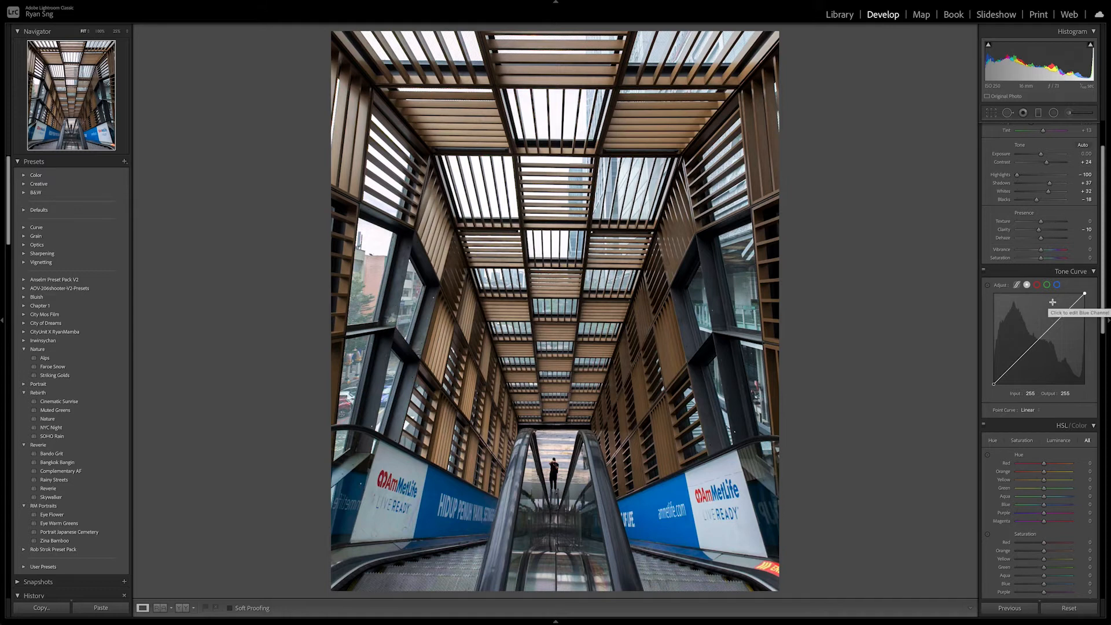
Add shadow, midtone and highlight points to the tone curve, lowering the shadows and raising the highlights to form an S-curve.
{"action": "left_click", "coordinate": [1017, 362]}
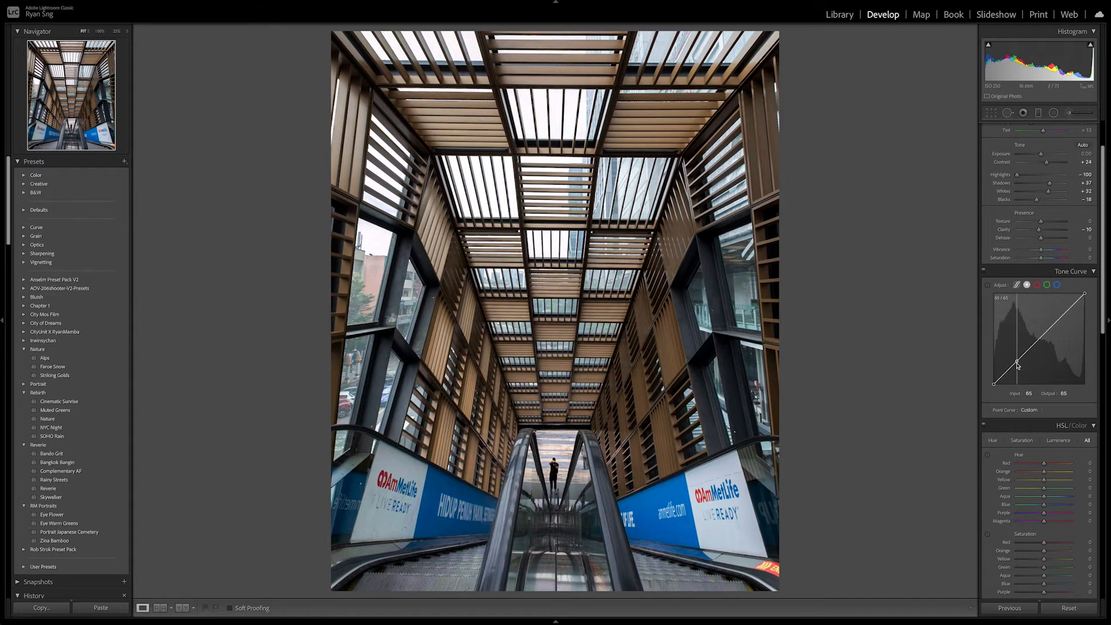
{"action": "left_click", "coordinate": [1040, 339]}
{"action": "left_click", "coordinate": [1063, 317]}
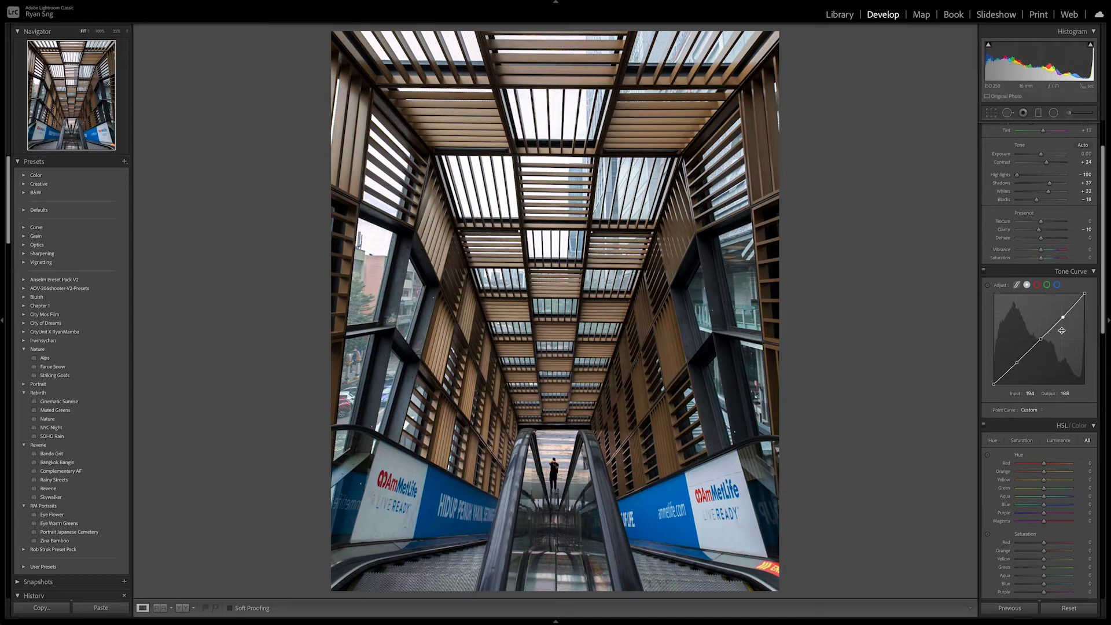
{"action": "left_click_drag", "start_coordinate": [1040, 339], "coordinate": [1011, 372]}
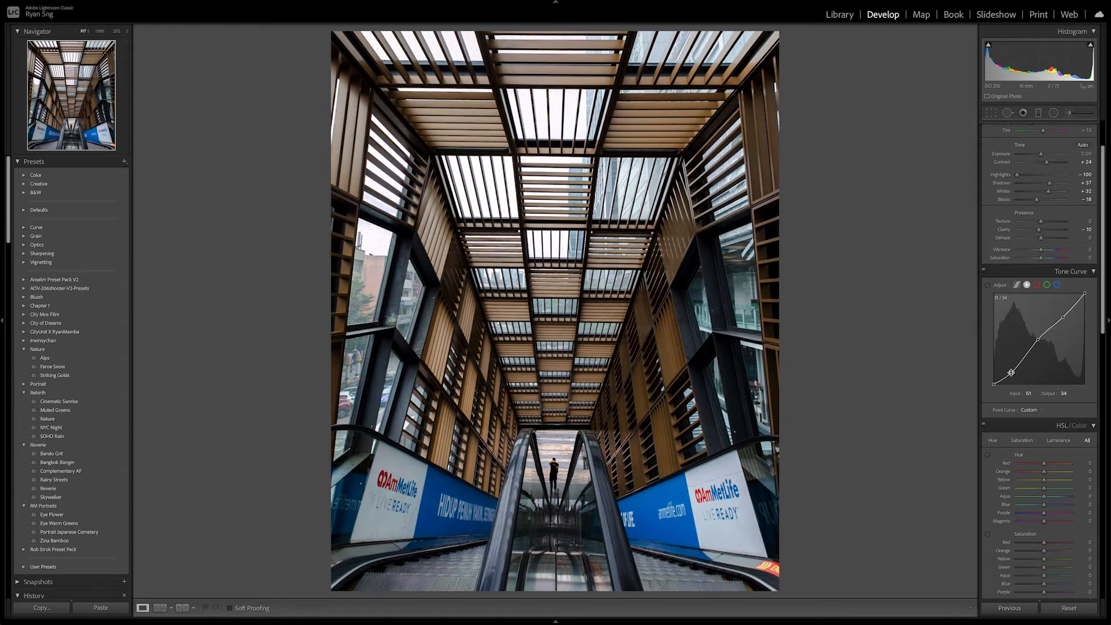
{"action": "left_click_drag", "start_coordinate": [1062, 317], "coordinate": [1039, 335]}
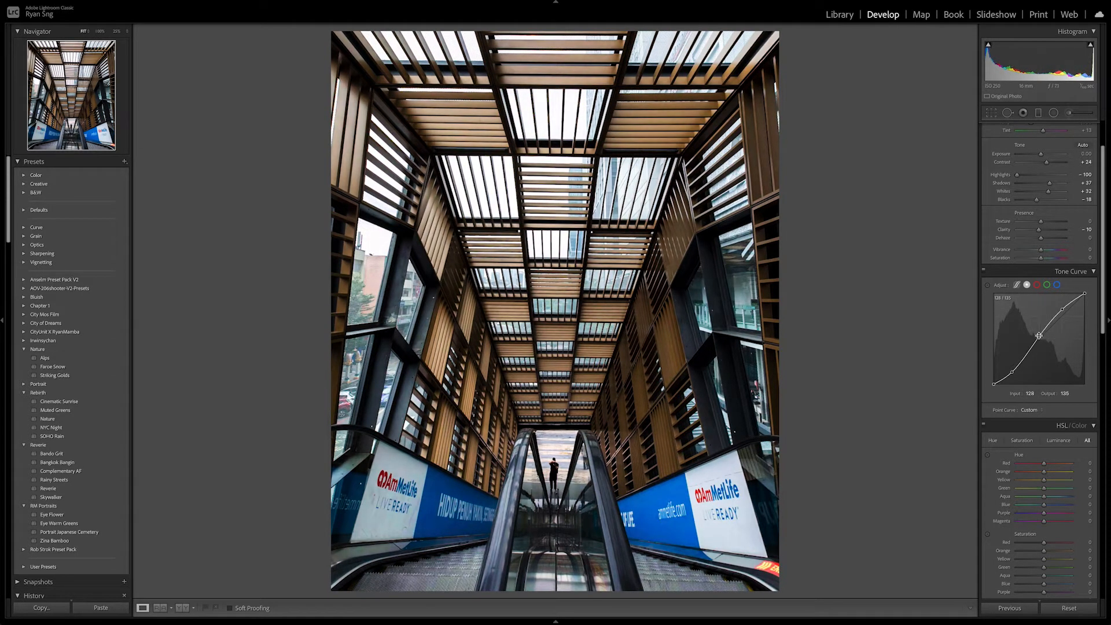
Soften the curve's shadow point, lift the black point for a faded look, lower the white point, and set the highlight point to 192/208.
{"action": "left_click_drag", "start_coordinate": [1012, 373], "coordinate": [1015, 365]}
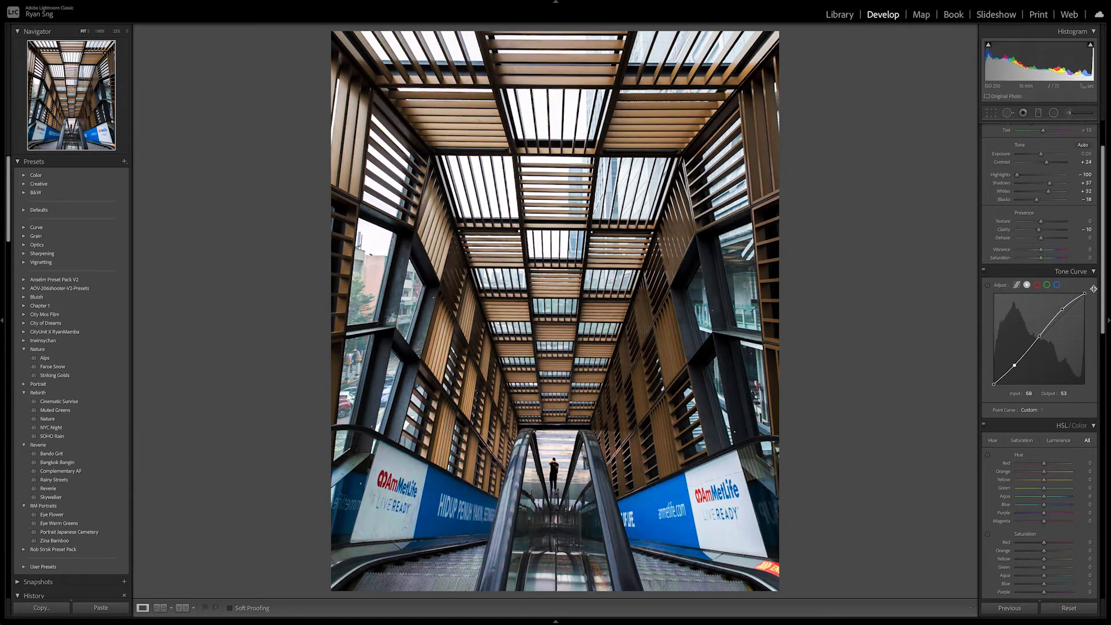
{"action": "left_click", "coordinate": [1062, 310]}
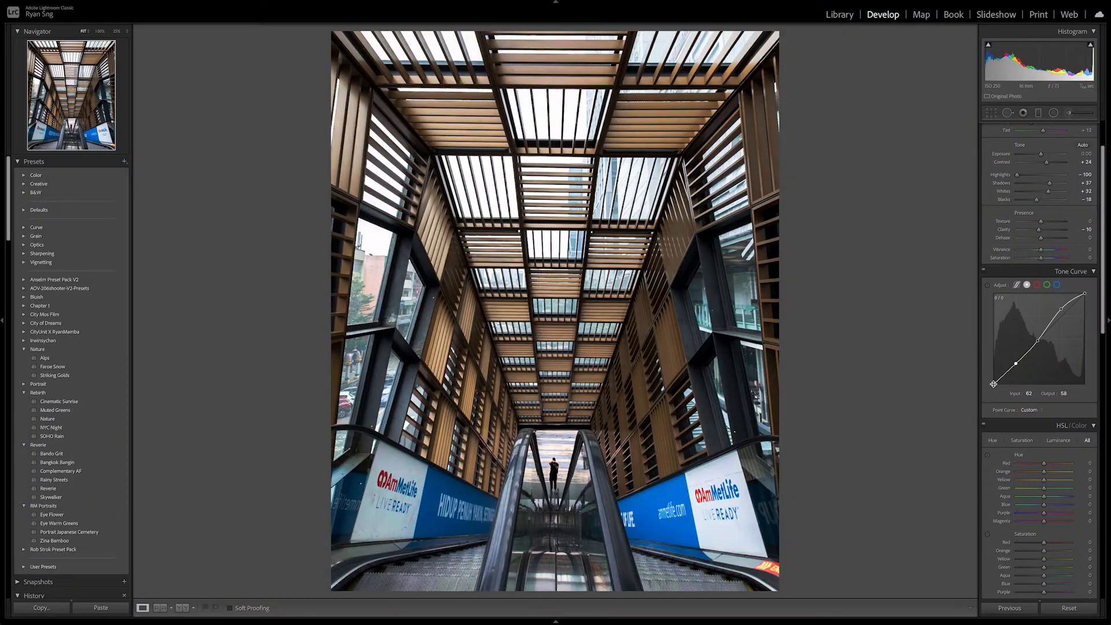
{"action": "left_click_drag", "start_coordinate": [993, 384], "coordinate": [987, 371]}
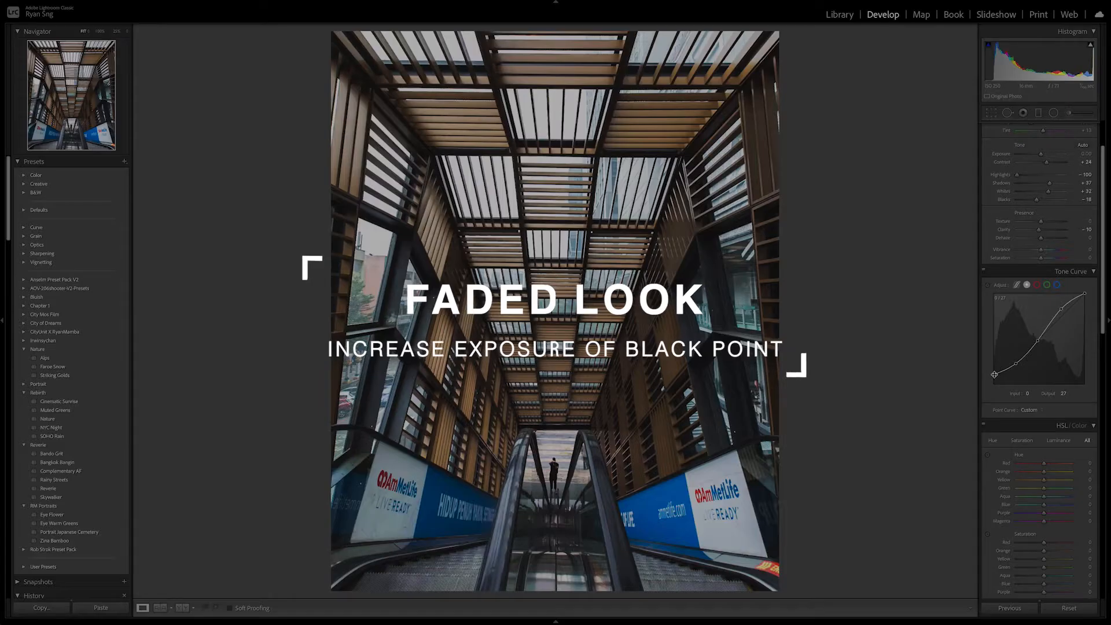
{"action": "left_click_drag", "start_coordinate": [994, 375], "coordinate": [1063, 309]}
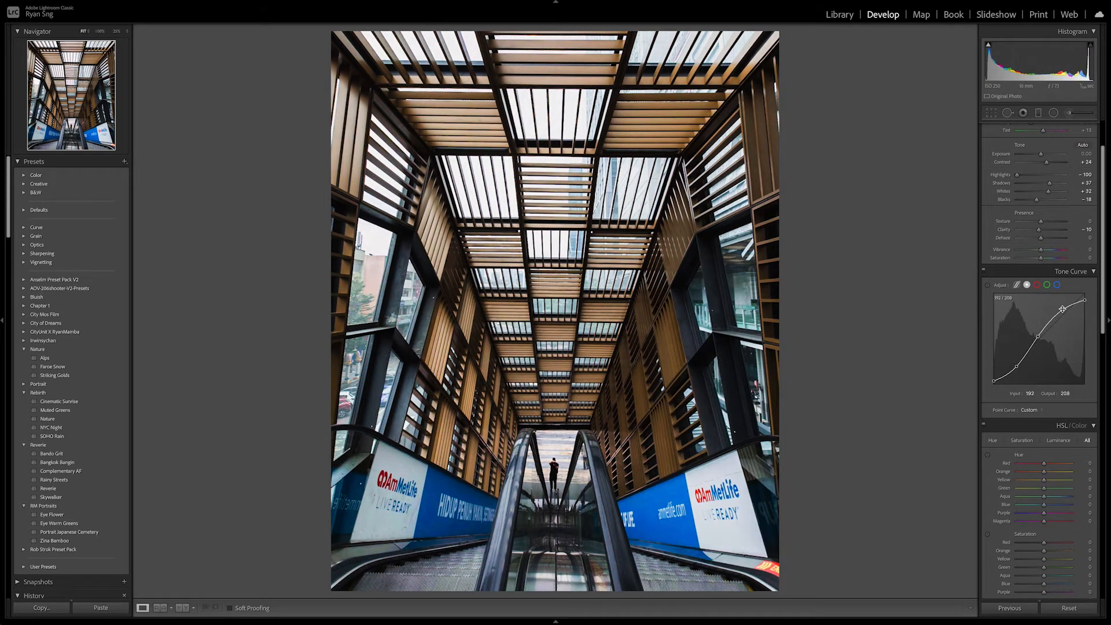
Try shifting the blue signs' hue to -25 with the targeted adjustment tool and reset the Blue hue.
{"action": "scroll", "coordinate": [1093, 449], "scroll_direction": "down", "scroll_amount": 4}
{"action": "scroll", "coordinate": [1093, 444], "scroll_direction": "down", "scroll_amount": 2}
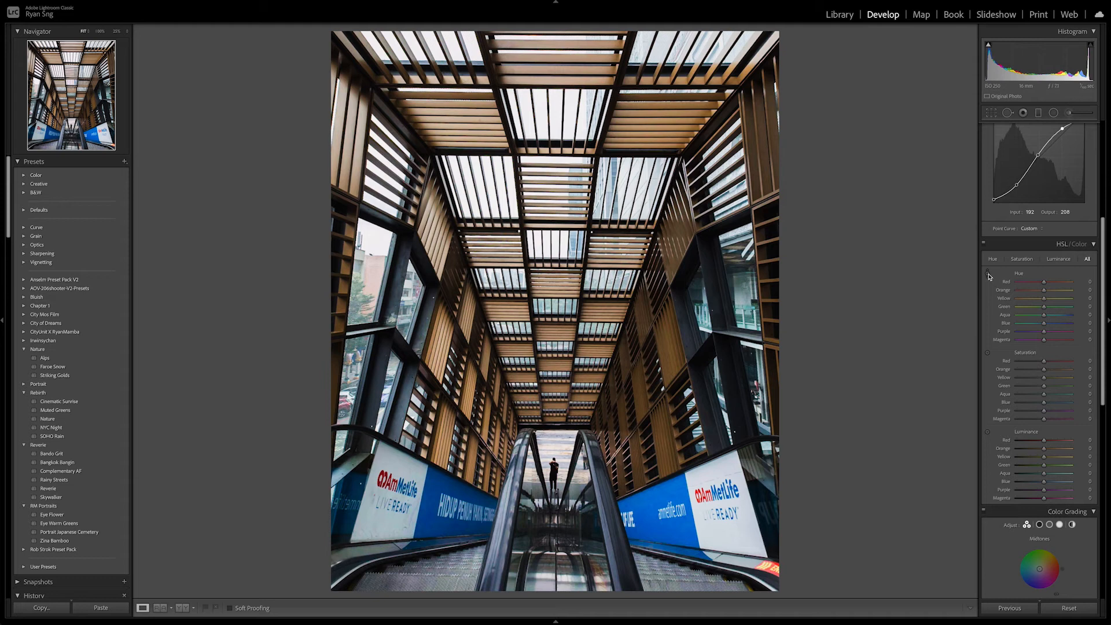
{"action": "left_click", "coordinate": [989, 275]}
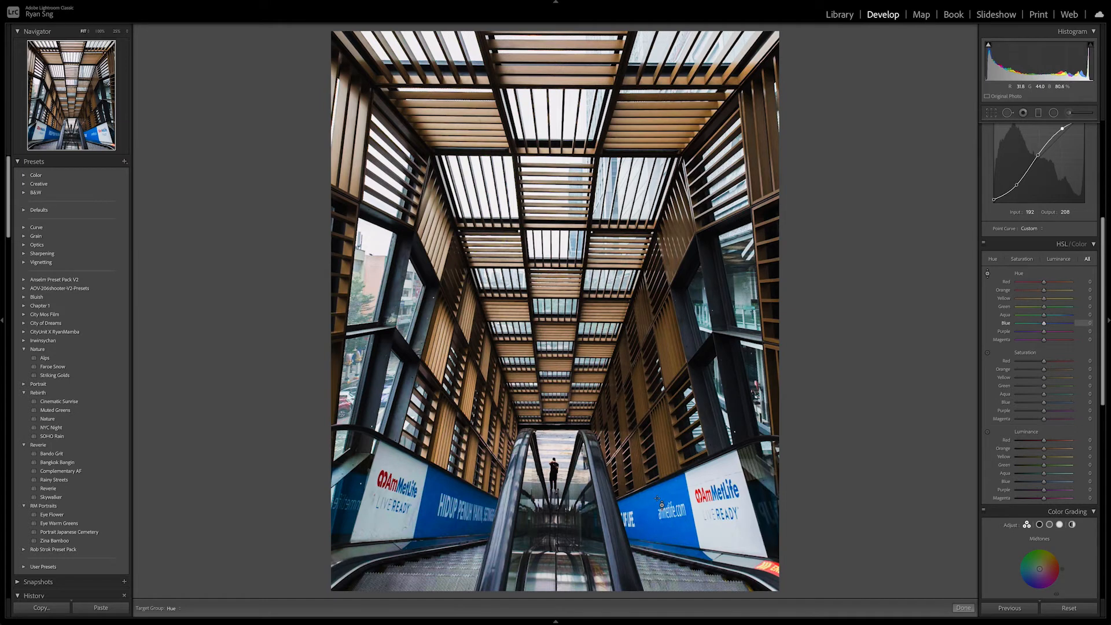
{"action": "mouse_move", "coordinate": [654, 512]}
{"action": "left_mouse_down"}
{"action": "mouse_move", "coordinate": [654, 541]}
{"action": "mouse_move", "coordinate": [654, 527]}
{"action": "left_mouse_up"}
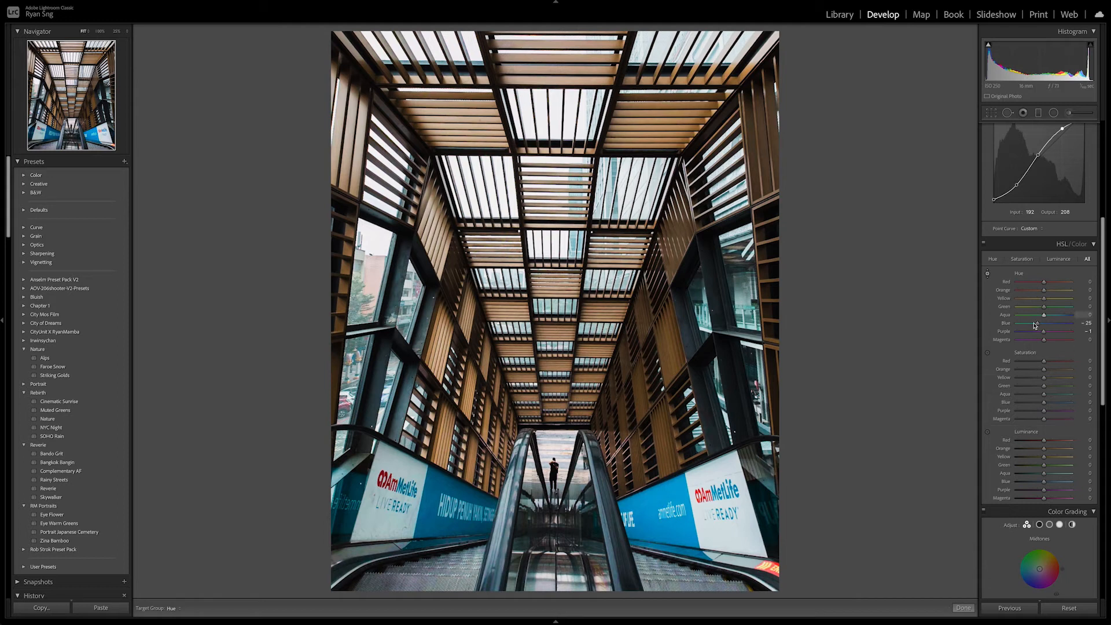
{"action": "double_click", "coordinate": [1005, 323]}
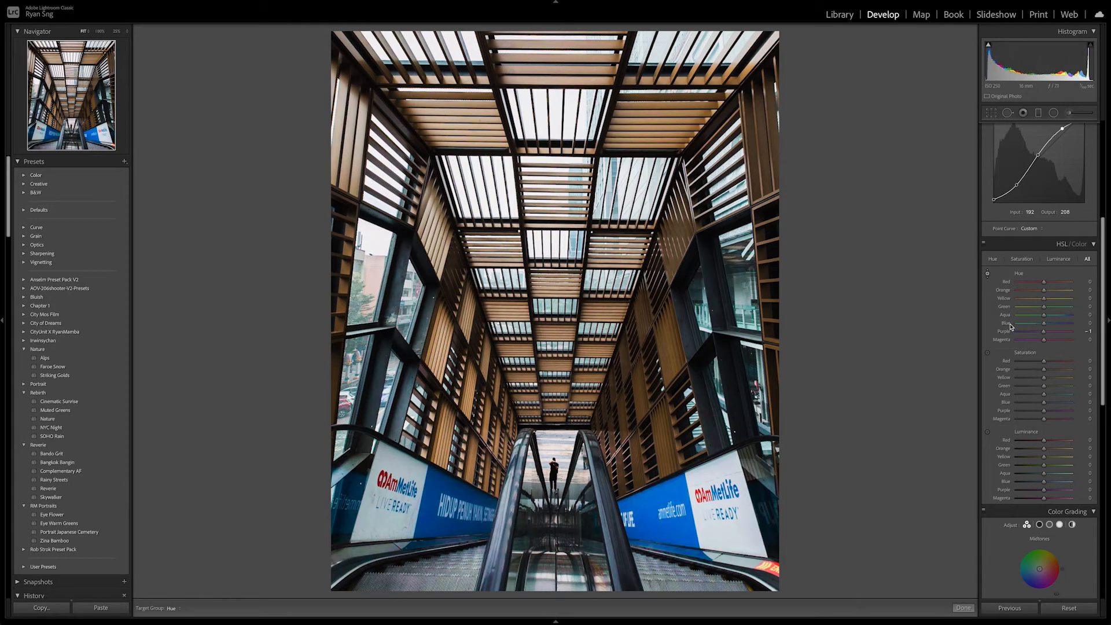
Shift the wooden panels' hue with the targeted adjustment tool to Orange -11 and Yellow -7.
{"action": "left_click", "coordinate": [988, 274]}
{"action": "left_click", "coordinate": [988, 274]}
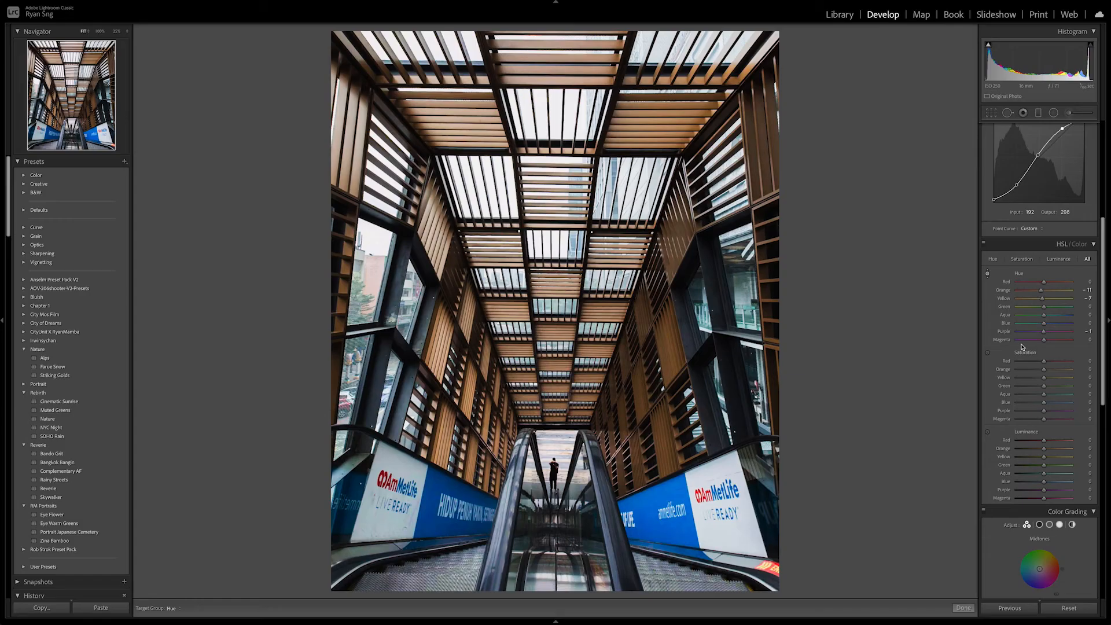
Darken the blue sign with the targeted Luminance adjustment, bringing Blue luminance to -50.
{"action": "scroll", "coordinate": [1021, 346], "scroll_direction": "down", "scroll_amount": 2}
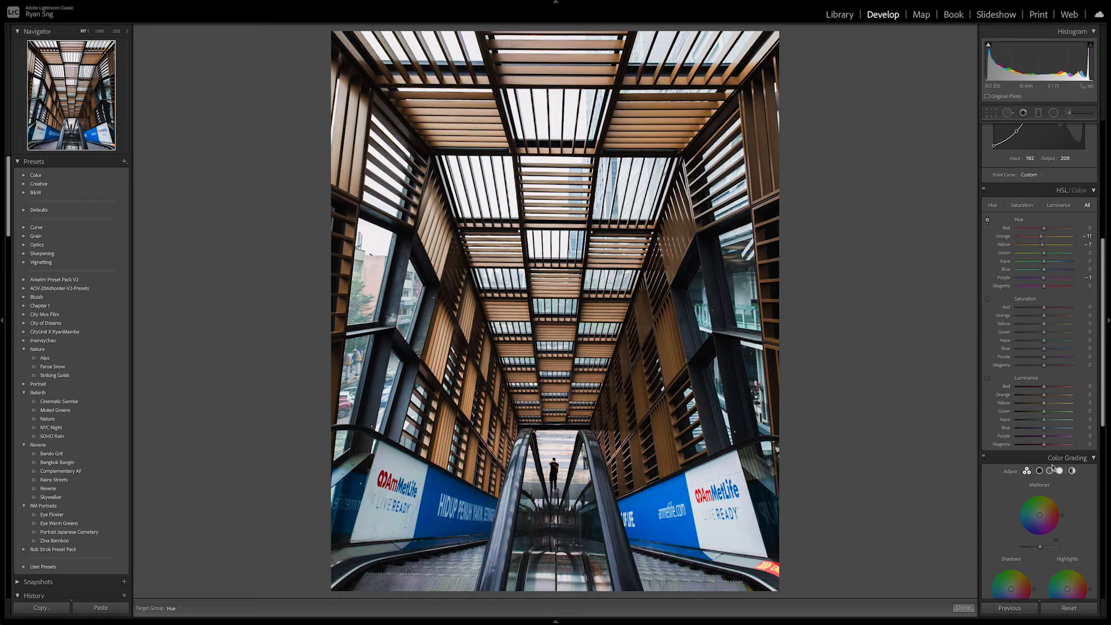
{"action": "left_click", "coordinate": [986, 380]}
{"action": "left_click_drag", "start_coordinate": [666, 509], "coordinate": [665, 540]}
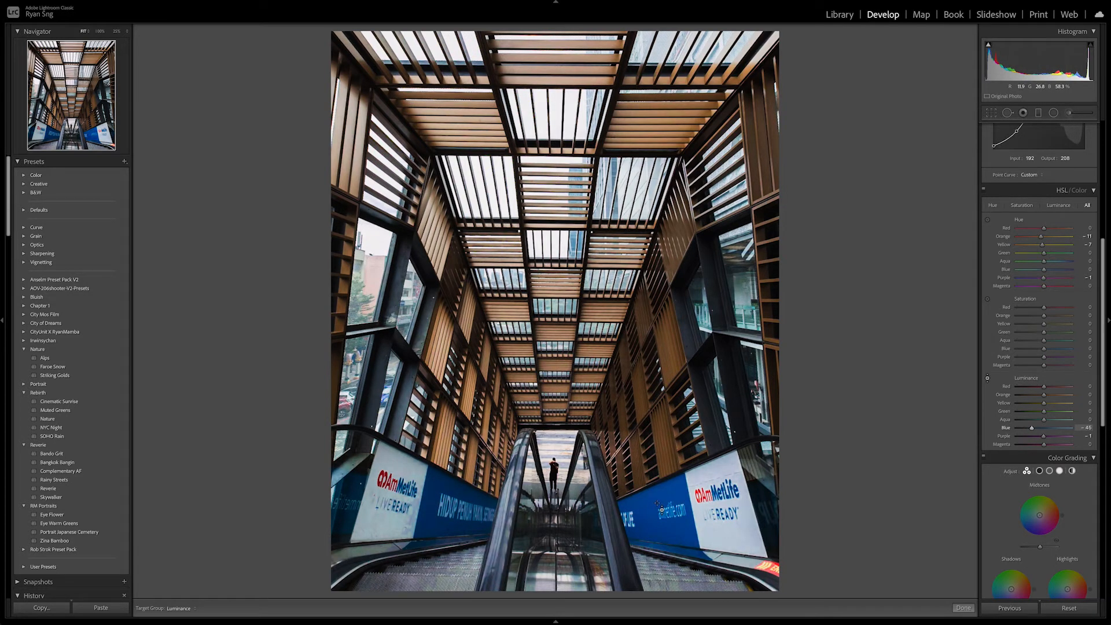
{"action": "left_click_drag", "start_coordinate": [662, 507], "coordinate": [663, 519]}
Desaturate the blue signs and wooden ceiling with targeted Saturation adjustments of Blue -56, Yellow -31 and Orange -2.
{"action": "left_click", "coordinate": [988, 299]}
{"action": "left_click_drag", "start_coordinate": [666, 511], "coordinate": [666, 541]}
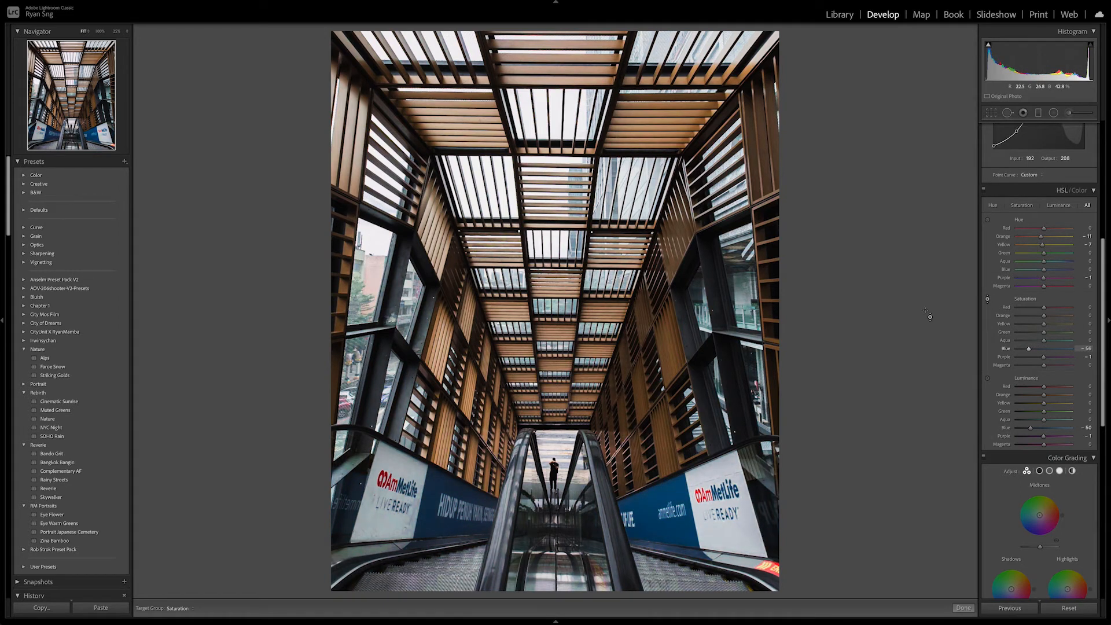
{"action": "left_click_drag", "start_coordinate": [505, 262], "coordinate": [505, 278]}
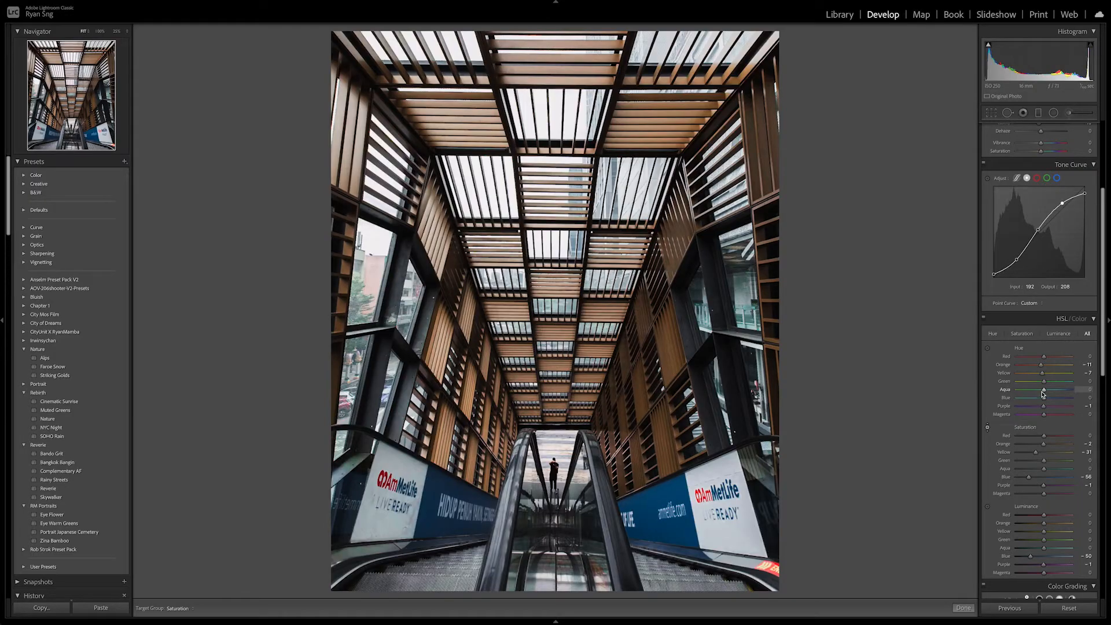
Raise the Exposure slightly and set Shadows to +44.
{"action": "scroll", "coordinate": [1043, 393], "scroll_direction": "up", "scroll_amount": 5}
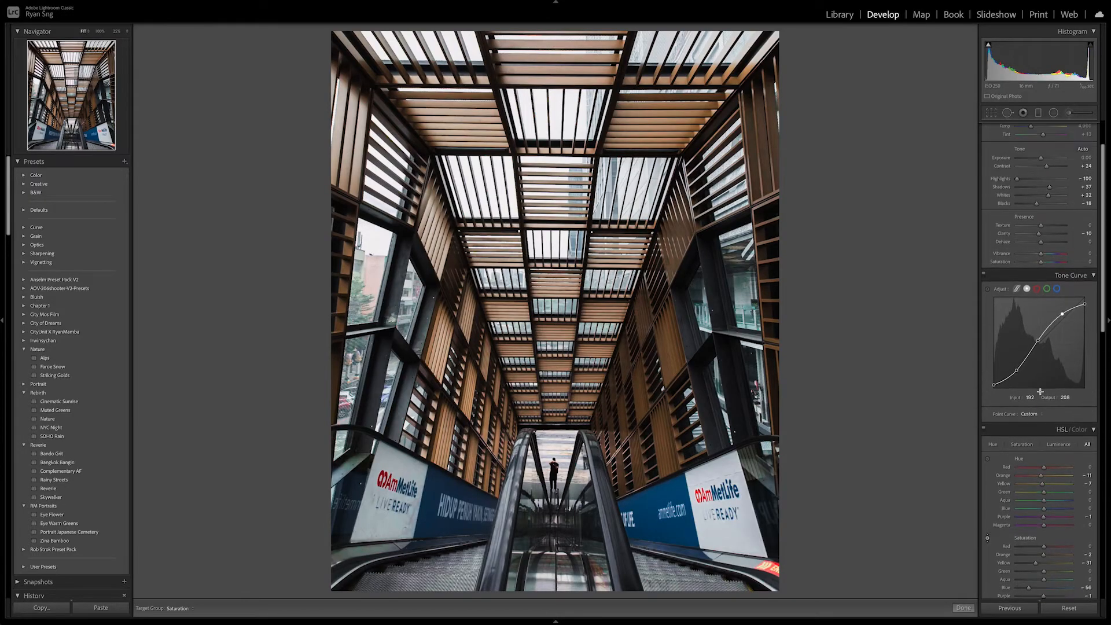
{"action": "left_click_drag", "start_coordinate": [1041, 186], "coordinate": [1040, 189]}
{"action": "left_click_drag", "start_coordinate": [1050, 215], "coordinate": [1052, 217]}
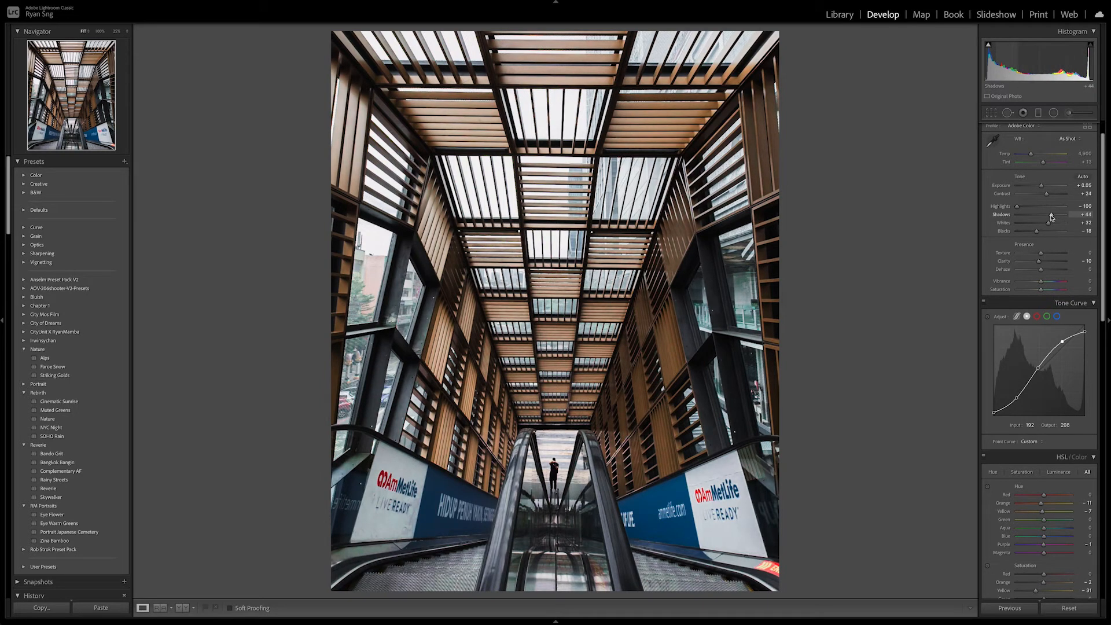
Bring back some color in the blue signs by setting Blue saturation to -36.
{"action": "scroll", "coordinate": [1042, 243], "scroll_direction": "down", "scroll_amount": 10}
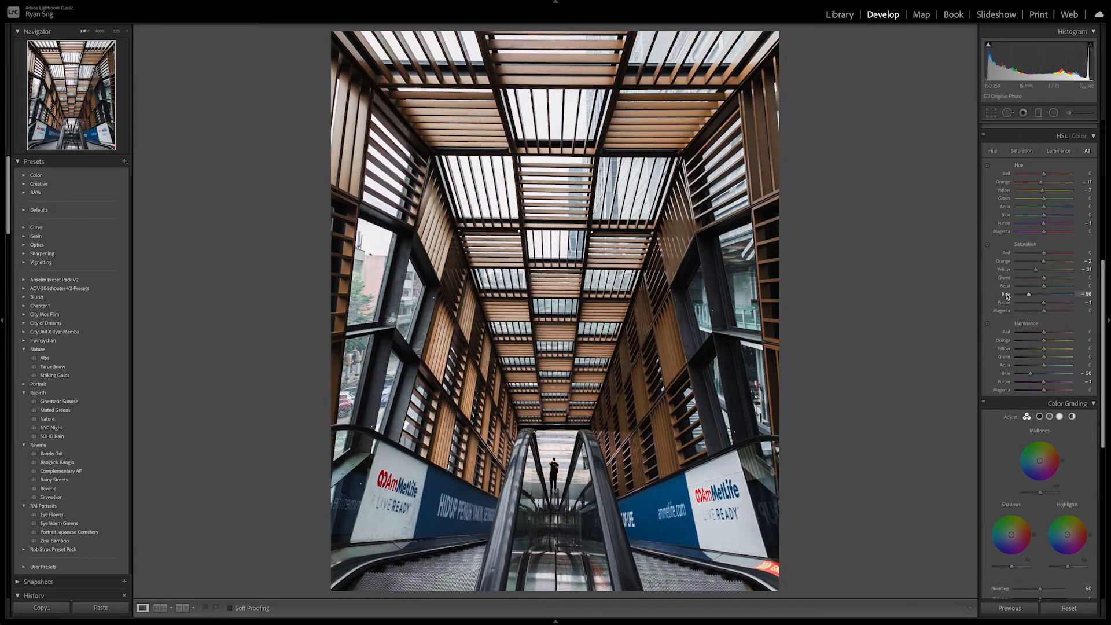
{"action": "left_click", "coordinate": [987, 244]}
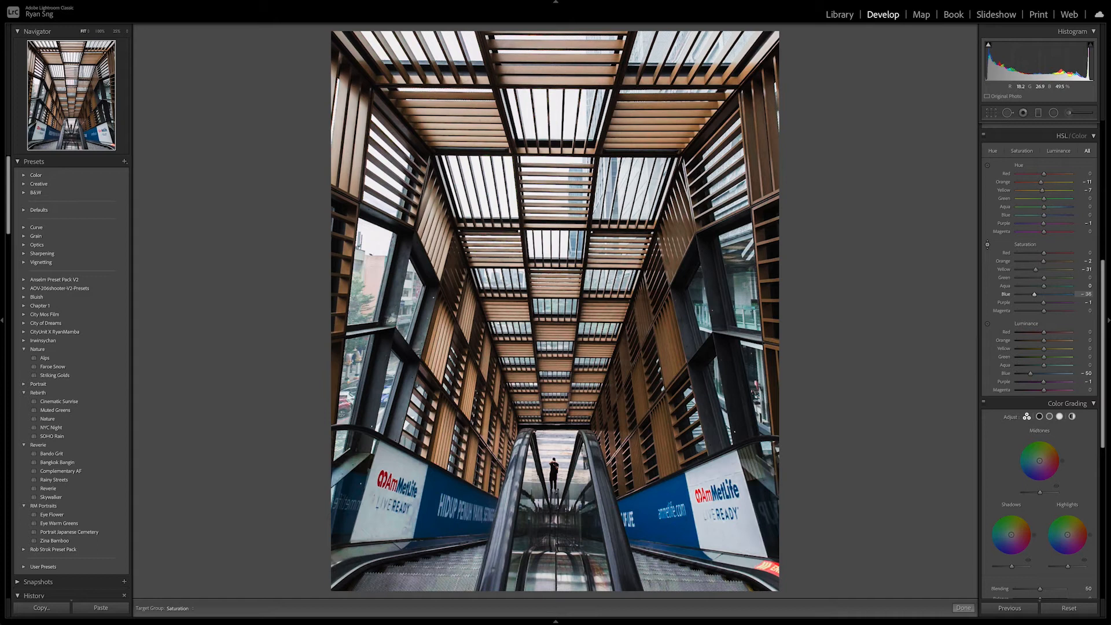
Color-grade the shadows and tint the midtones toward yellow at Saturation 10, comparing against the unedited photo.
{"action": "scroll", "coordinate": [1078, 286], "scroll_direction": "down", "scroll_amount": 4}
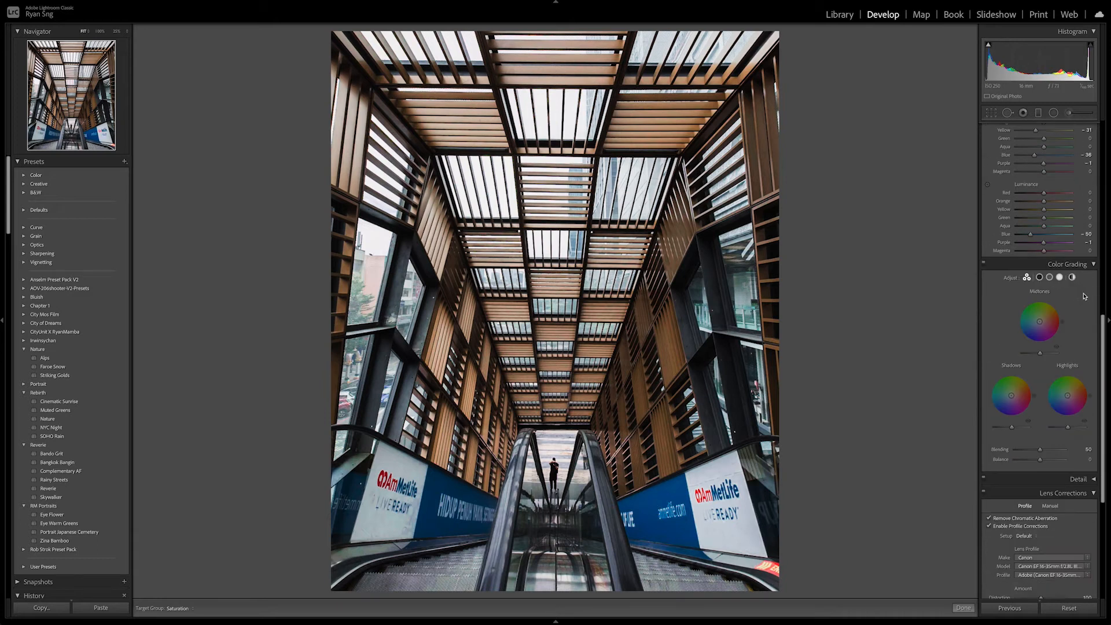
{"action": "left_click", "coordinate": [1040, 278]}
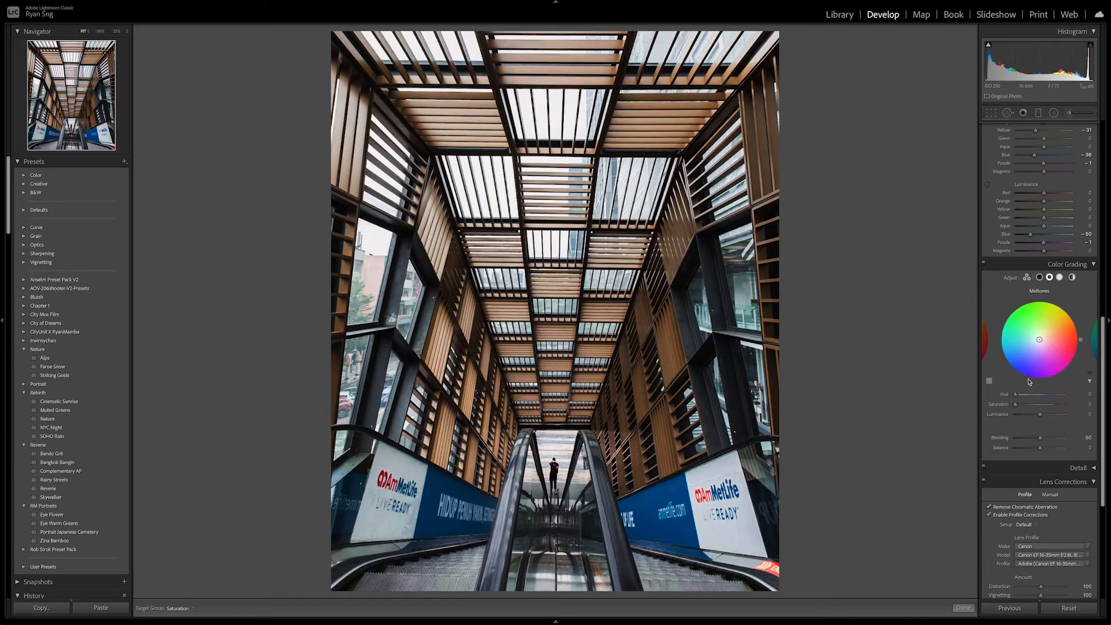
{"action": "left_click", "coordinate": [1039, 277]}
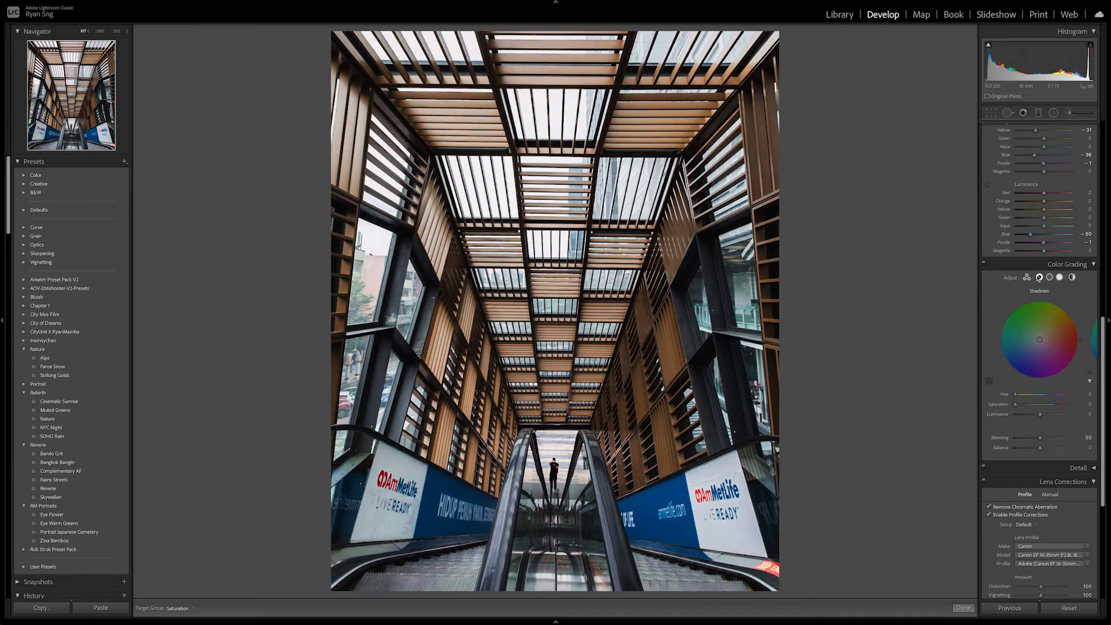
{"action": "left_click", "coordinate": [1040, 341]}
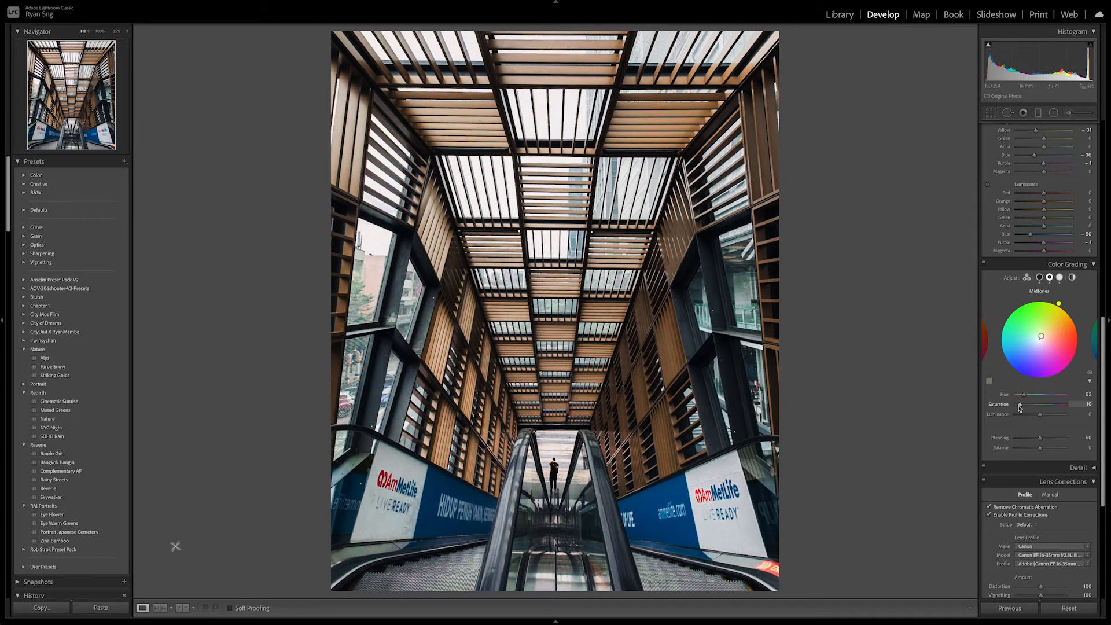
{"action": "key", "text": "y"}
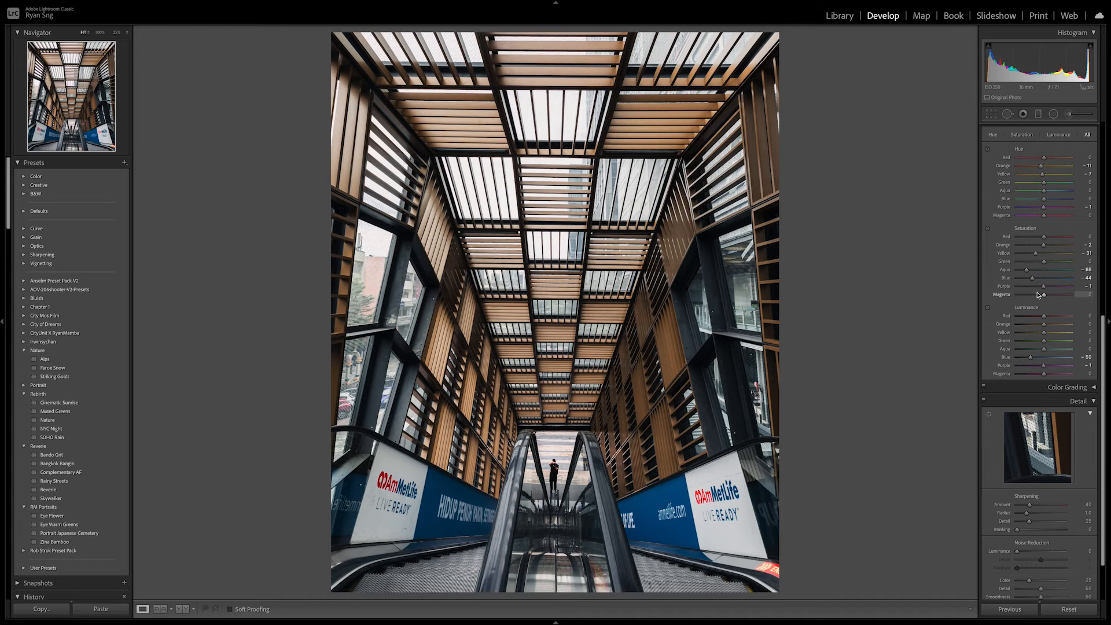
Inspect the ceiling, windows, escalator and advertising panels at 100% zoom and return to the full photo.
{"action": "scroll", "coordinate": [1040, 336], "scroll_direction": "down", "scroll_amount": 1}
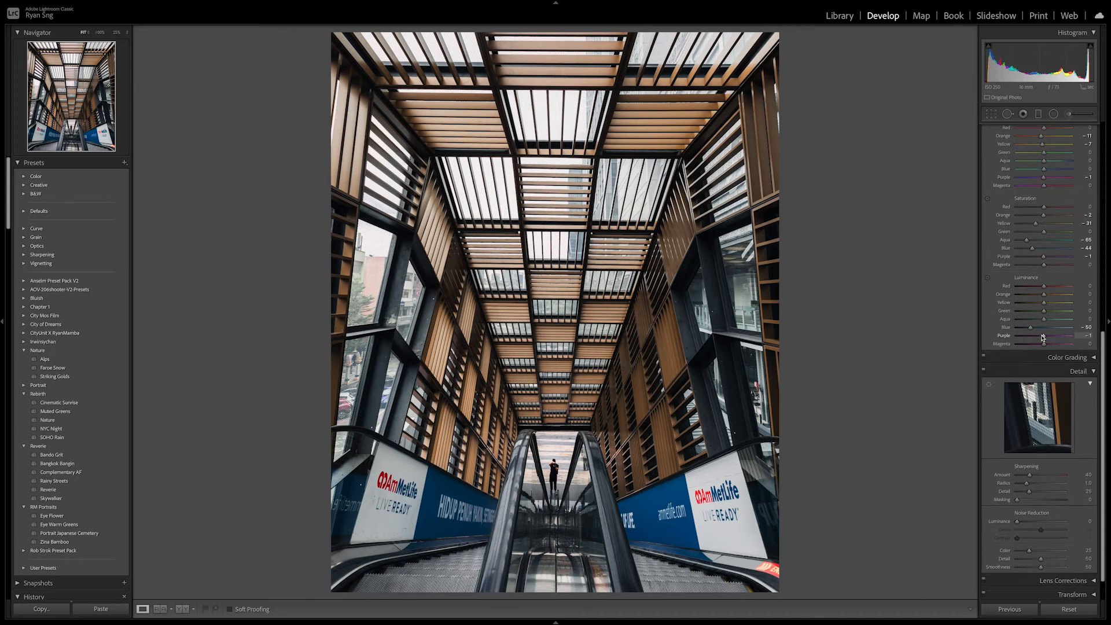
{"action": "scroll", "coordinate": [1042, 341], "scroll_direction": "down", "scroll_amount": 1}
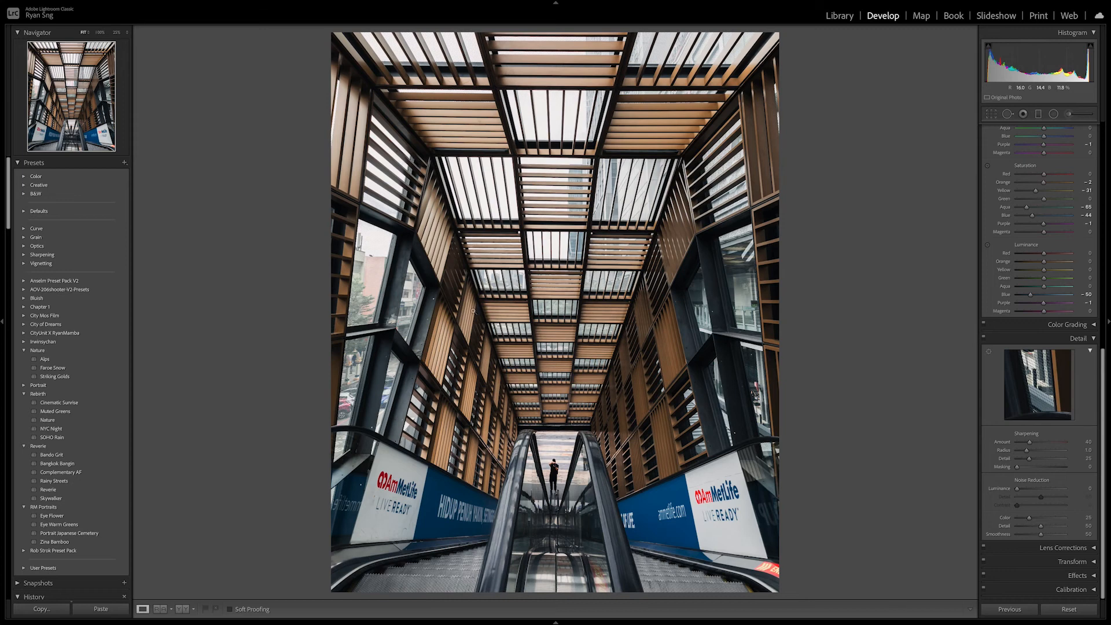
{"action": "left_click", "coordinate": [573, 358]}
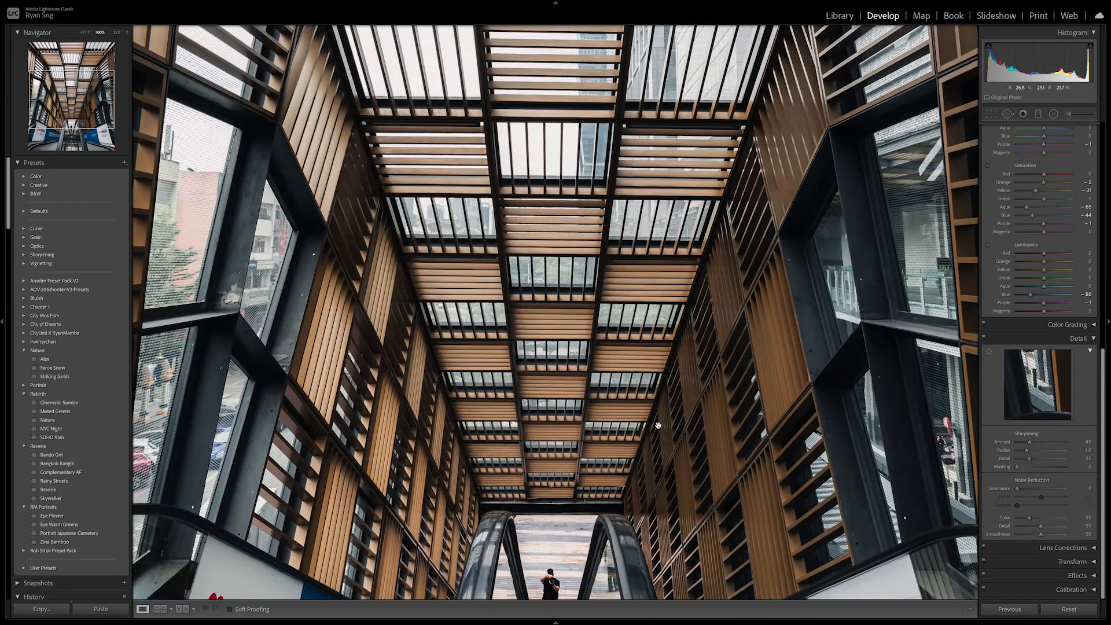
{"action": "left_click_drag", "start_coordinate": [608, 423], "coordinate": [585, 214]}
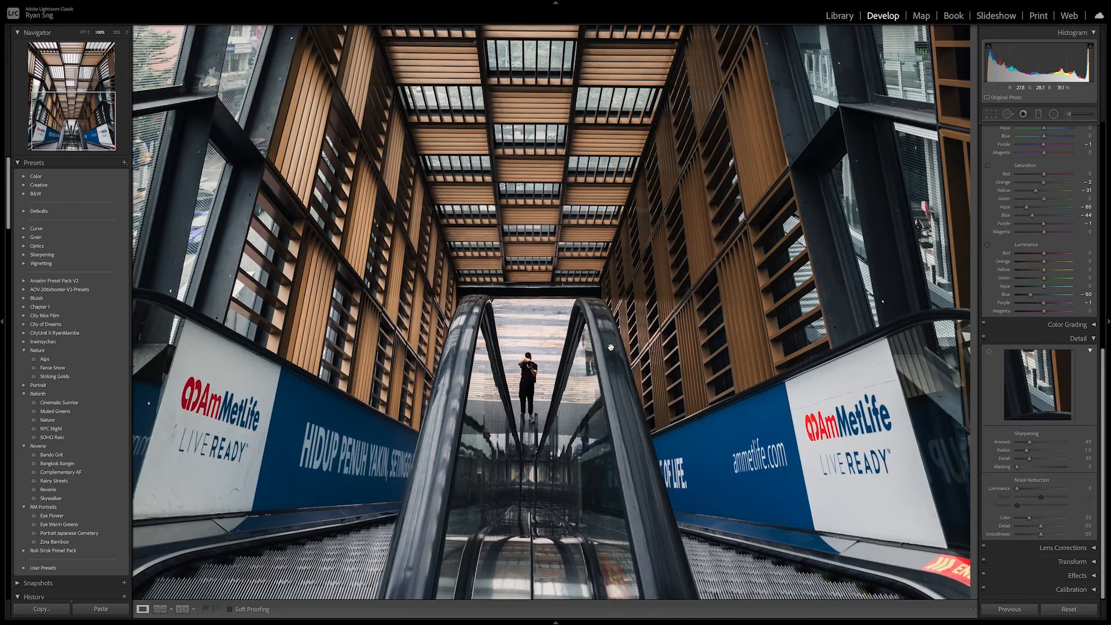
{"action": "left_click", "coordinate": [611, 348]}
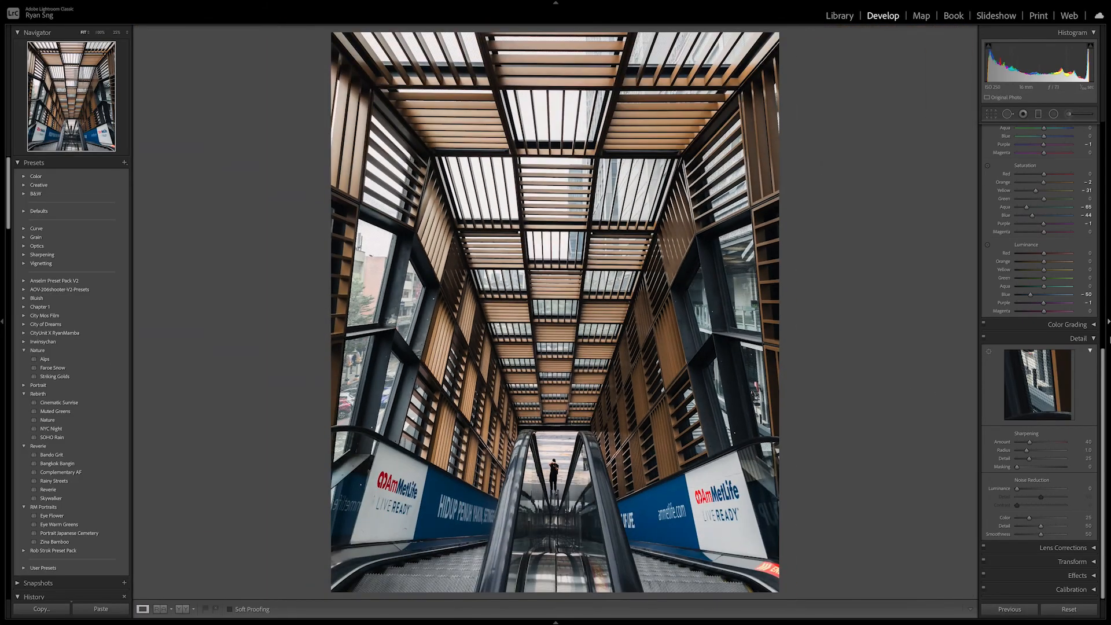
Collapse the Detail settings and review the Lens Corrections profile settings.
{"action": "left_click", "coordinate": [1093, 339]}
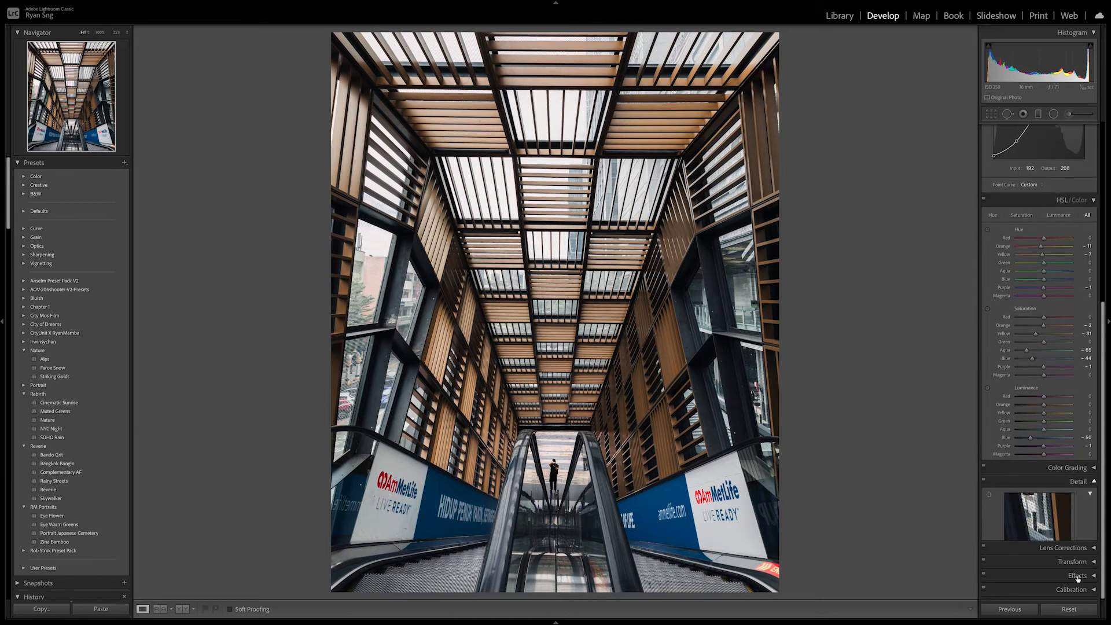
{"action": "left_click", "coordinate": [1093, 549]}
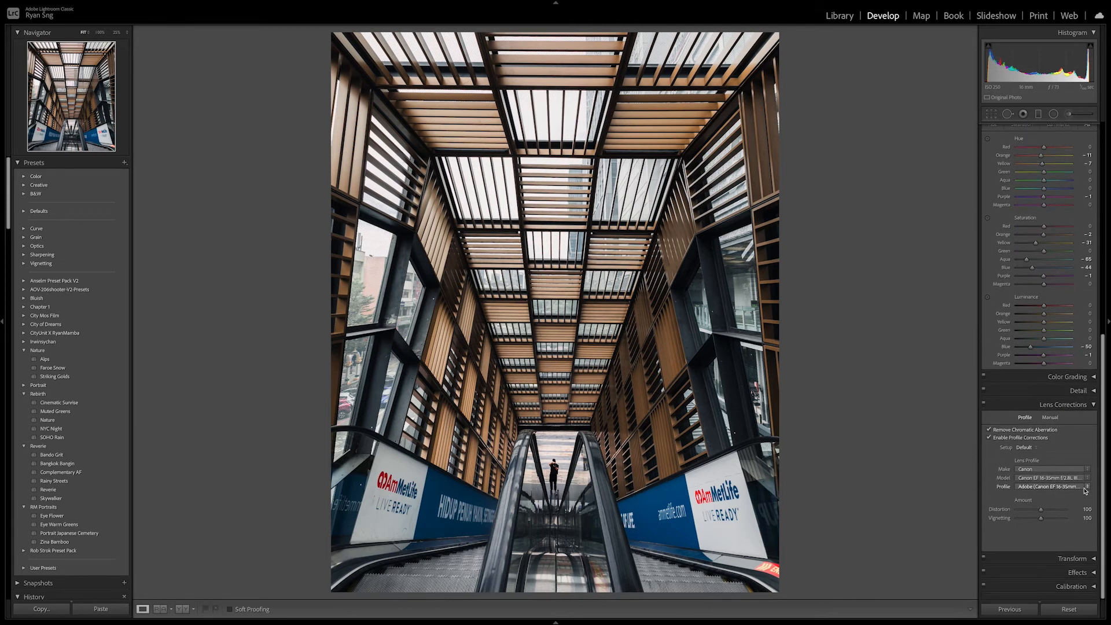
Add a dark Highlight Priority post-crop vignette with Amount -34 and try out its Midpoint setting.
{"action": "left_click", "coordinate": [1093, 576]}
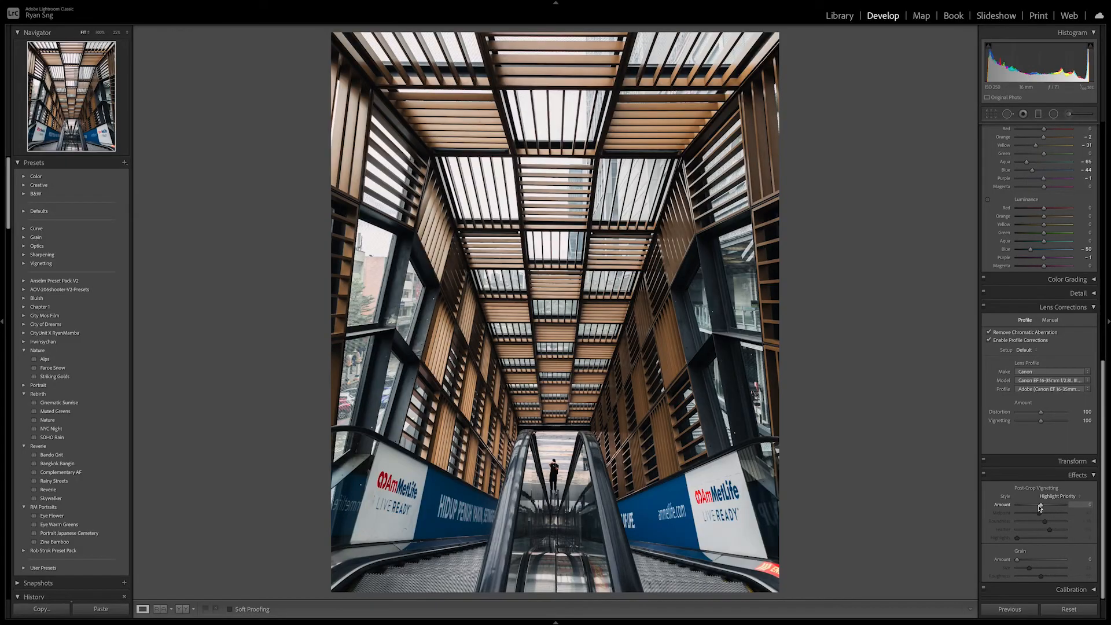
{"action": "left_click_drag", "start_coordinate": [1041, 505], "coordinate": [1033, 509]}
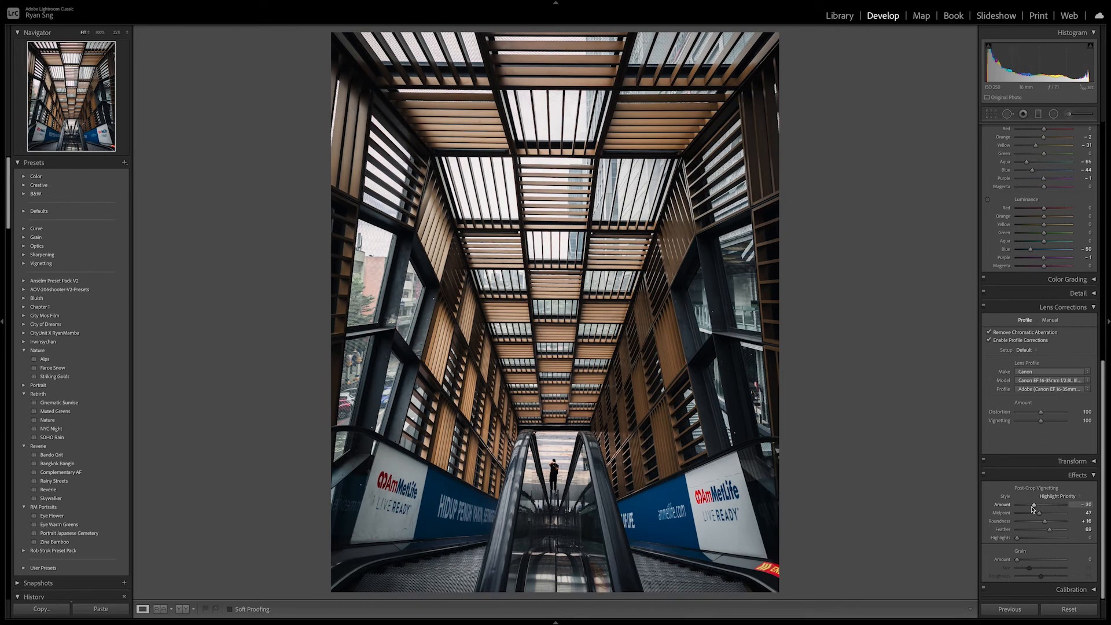
{"action": "left_click_drag", "start_coordinate": [1036, 509], "coordinate": [1033, 509]}
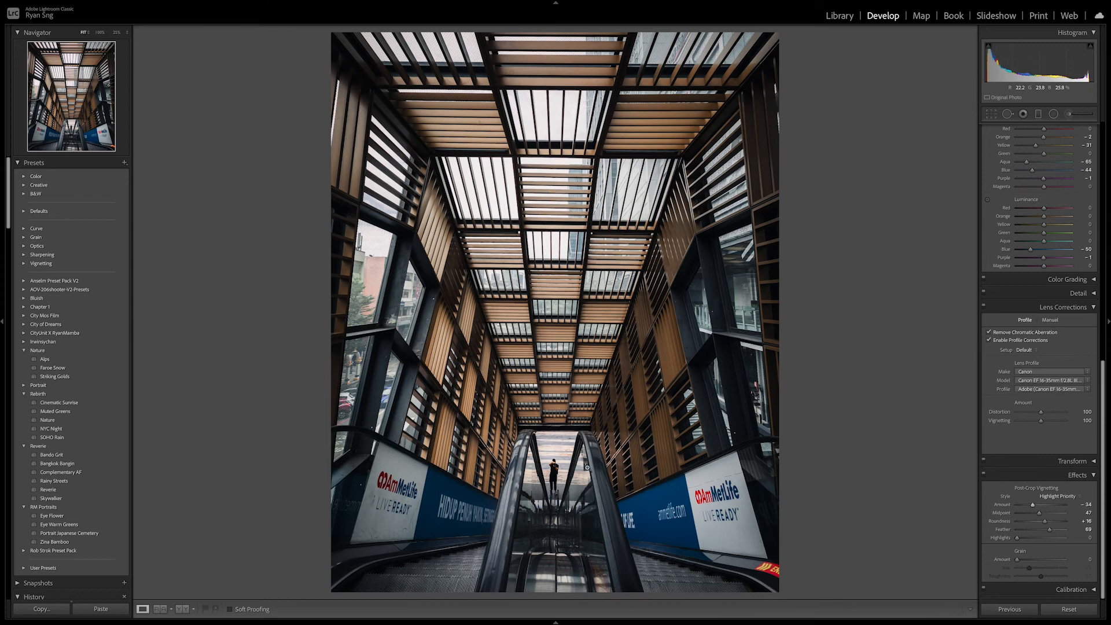
{"action": "left_click_drag", "start_coordinate": [1032, 507], "coordinate": [1034, 508]}
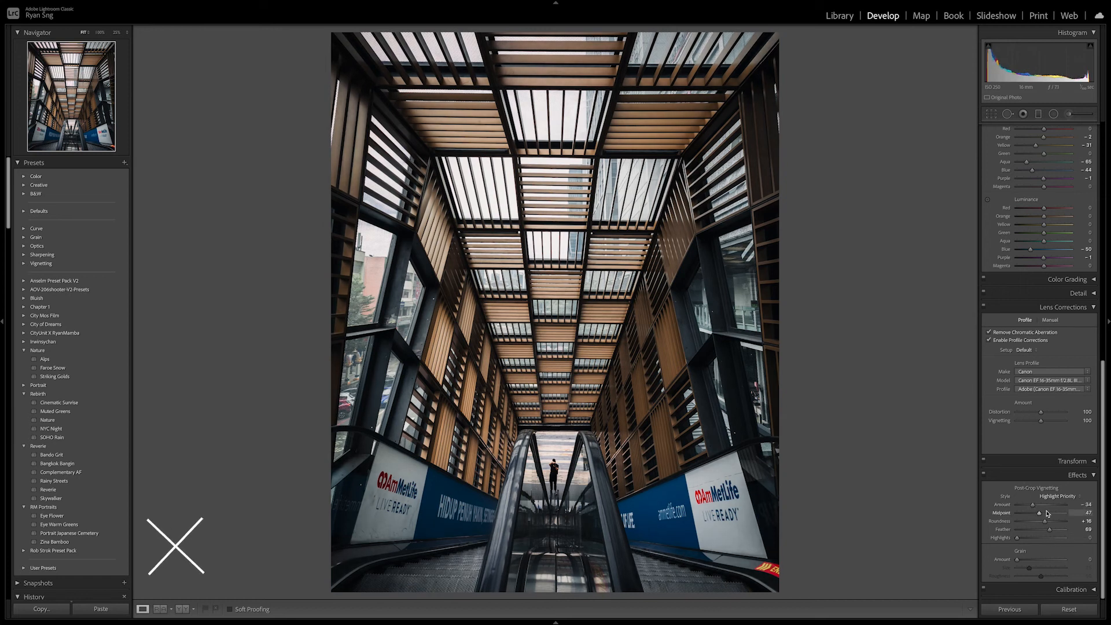
{"action": "left_click_drag", "start_coordinate": [1039, 515], "coordinate": [1044, 528]}
Compare the photo with and without the vignette effect and collapse the Effects settings.
{"action": "left_click", "coordinate": [985, 475]}
{"action": "left_click", "coordinate": [984, 475]}
{"action": "scroll", "coordinate": [1094, 495], "scroll_direction": "down", "scroll_amount": 1}
{"action": "left_click", "coordinate": [1087, 472]}
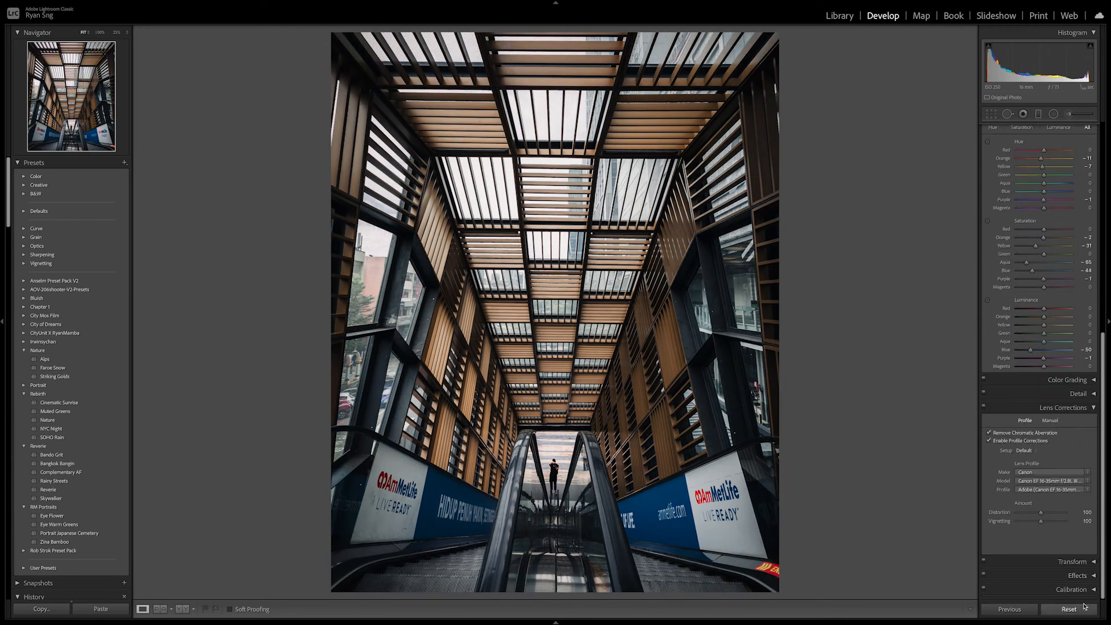